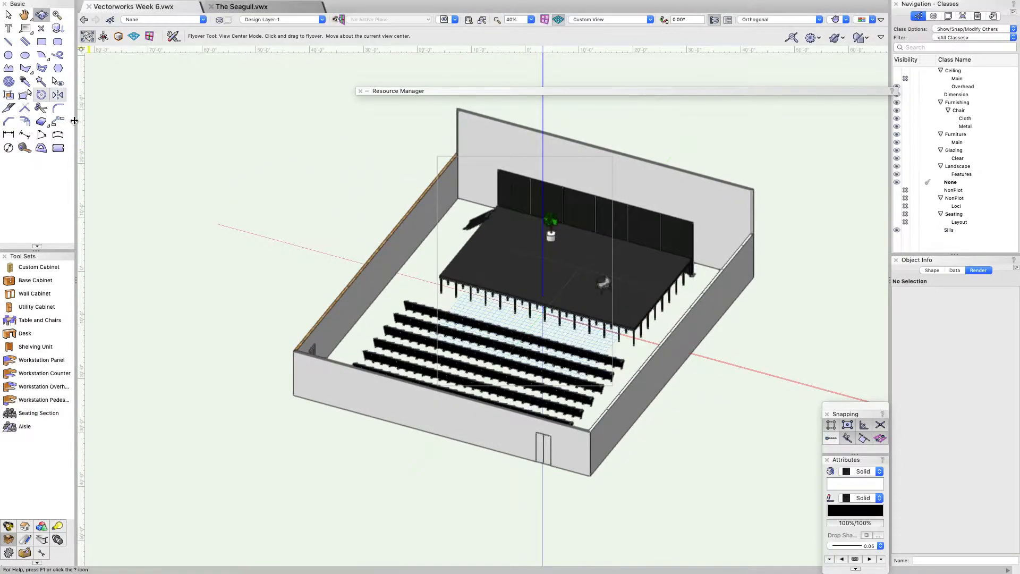
Select all four walls of the room together and display their render settings.
{"action": "left_click", "coordinate": [8, 15]}
{"action": "left_click", "coordinate": [398, 239]}
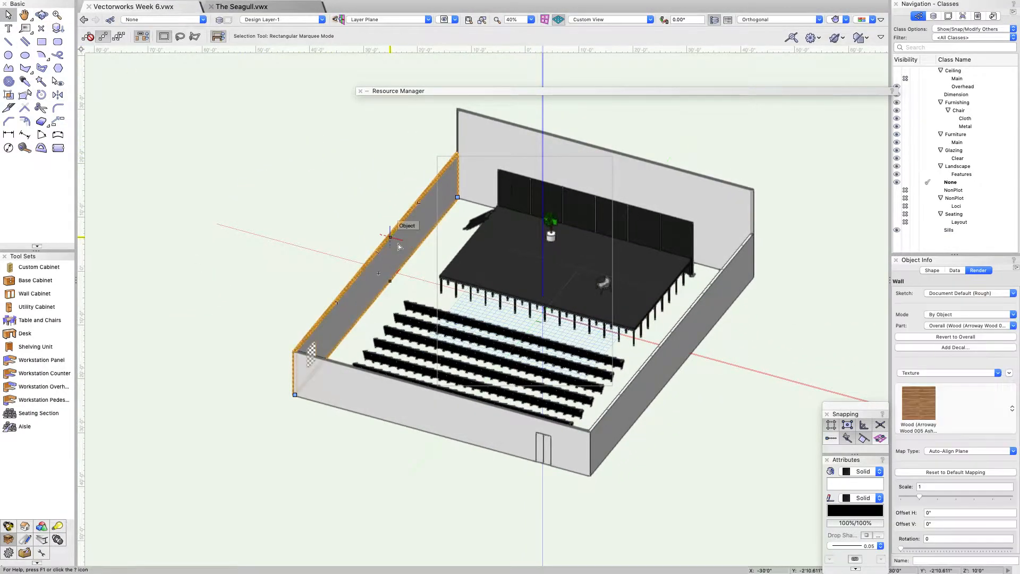
{"action": "left_click", "coordinate": [529, 149], "text": "shift"}
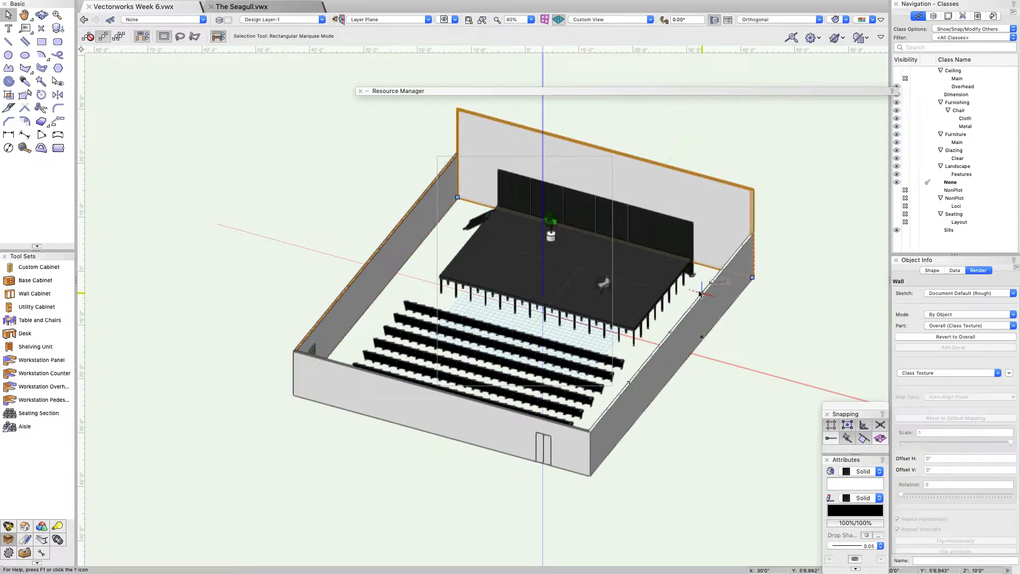
{"action": "left_click", "coordinate": [327, 366], "text": "shift"}
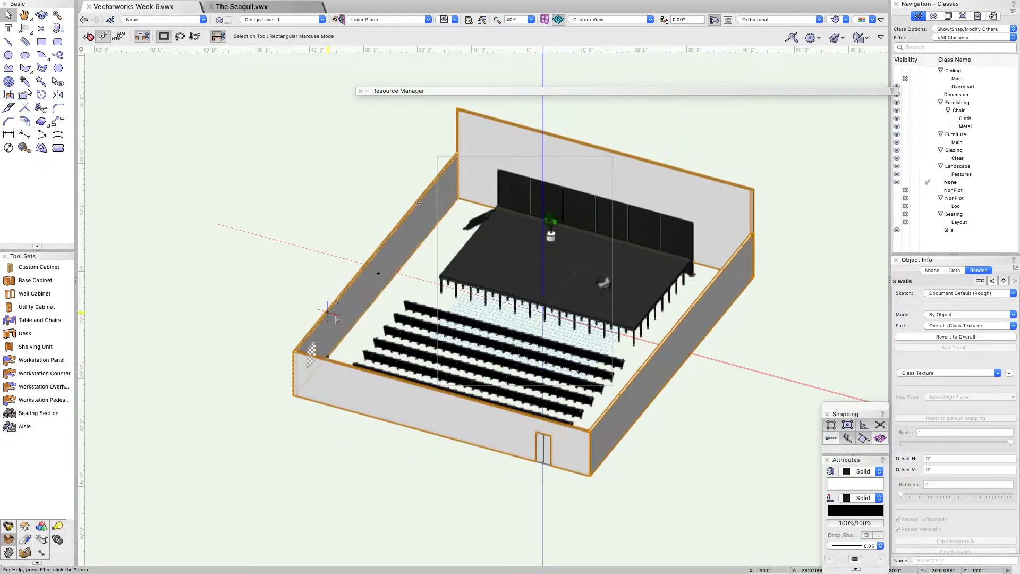
{"action": "left_click", "coordinate": [730, 324], "text": "shift"}
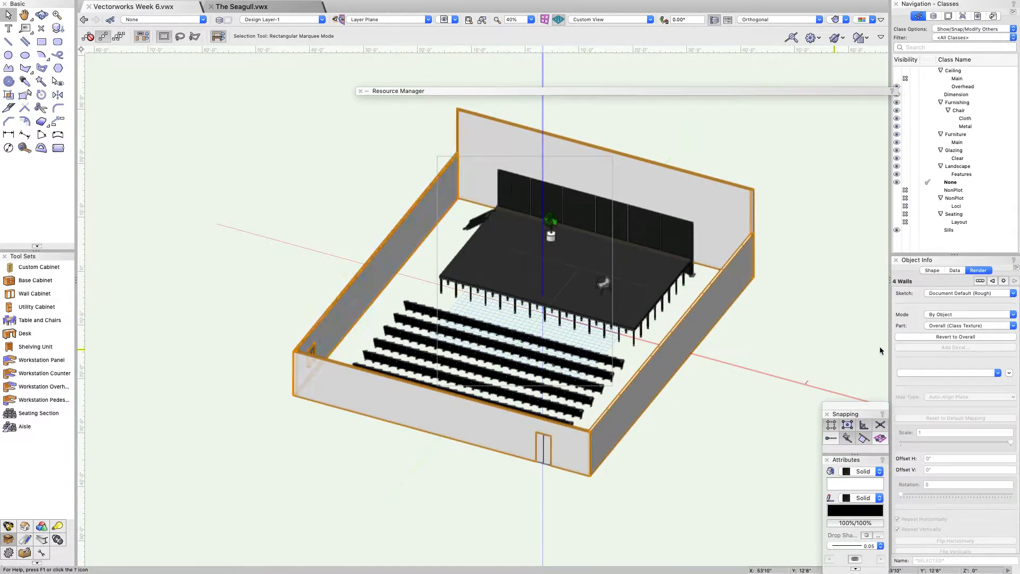
{"action": "left_click", "coordinate": [932, 270]}
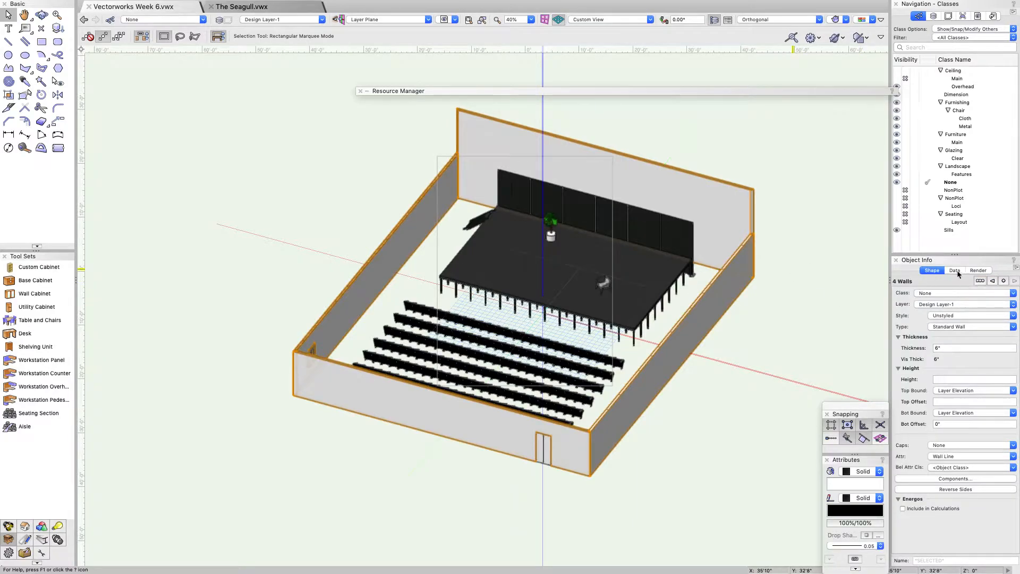
{"action": "left_click", "coordinate": [979, 271]}
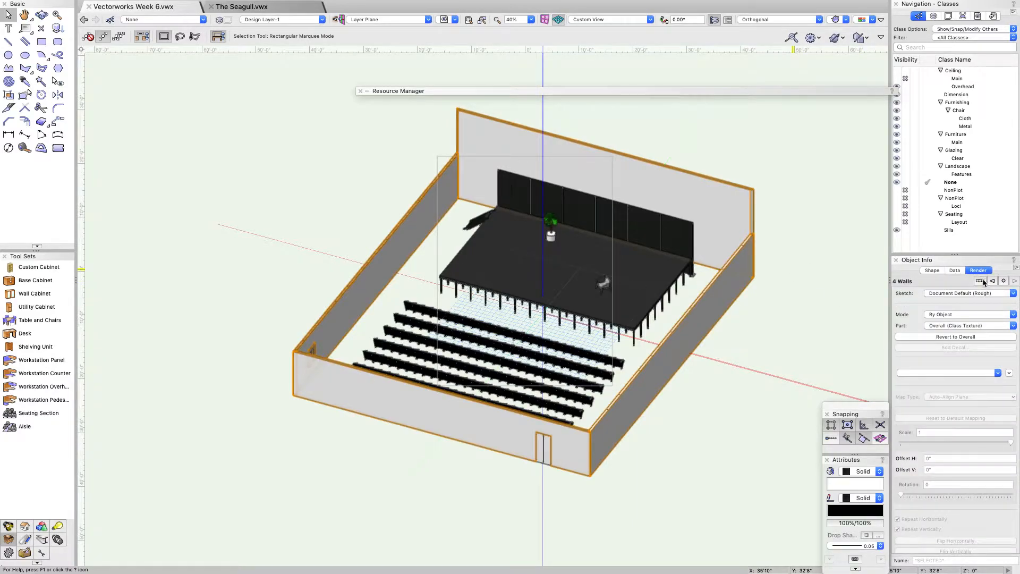
Set the overall part of the selected walls to use an object texture instead of the class texture.
{"action": "left_click", "coordinate": [937, 326]}
{"action": "left_click", "coordinate": [937, 327]}
{"action": "left_click", "coordinate": [944, 373]}
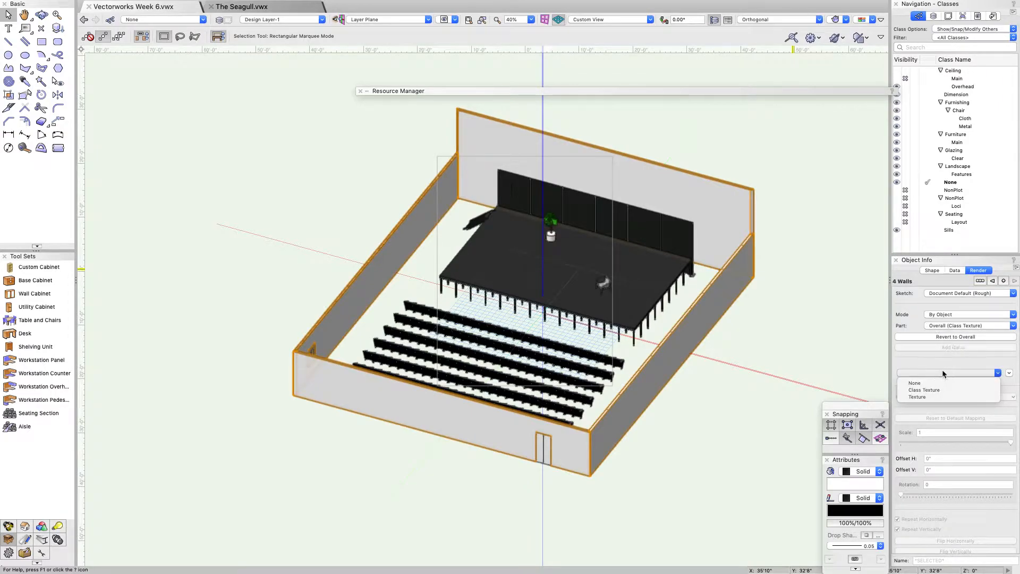
{"action": "left_click", "coordinate": [928, 397]}
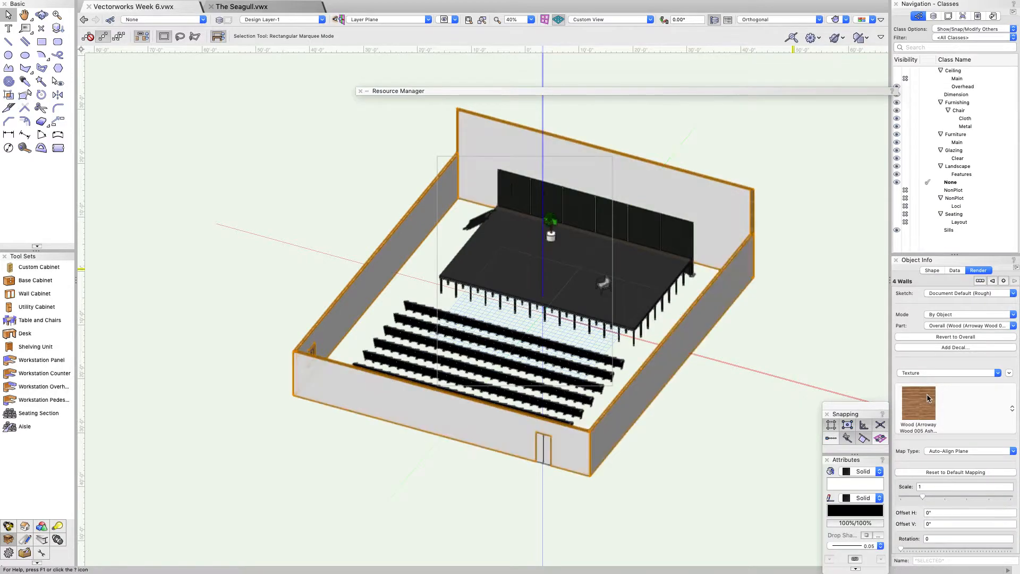
Choose Brick Modular Running Bond <Surf Hatch> RT from the _Default Textures.vwx library as the walls' overall texture.
{"action": "left_click", "coordinate": [927, 409]}
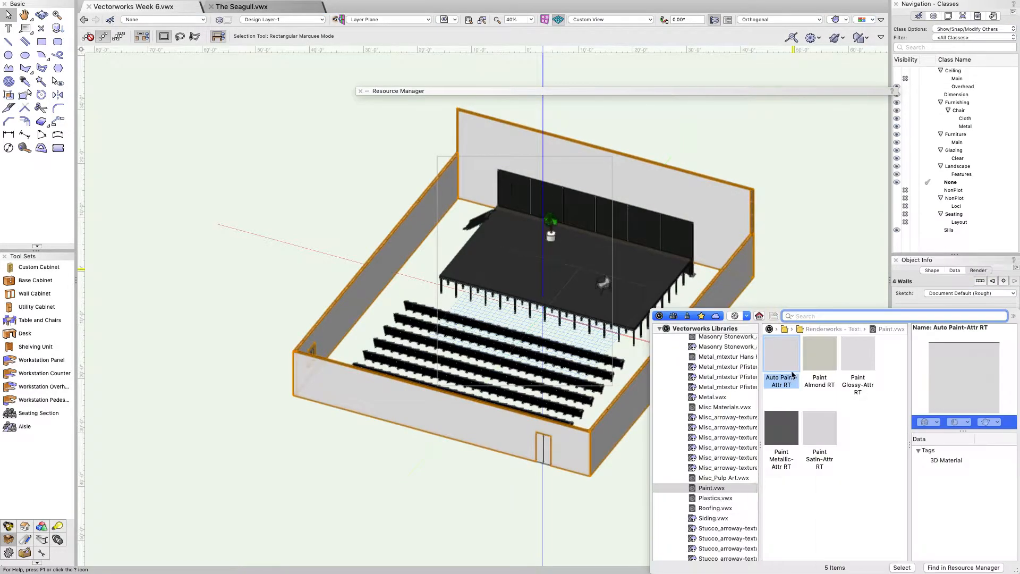
{"action": "scroll", "coordinate": [698, 439], "scroll_direction": "up", "scroll_amount": 10}
{"action": "left_click", "coordinate": [728, 392]}
{"action": "scroll", "coordinate": [728, 392], "scroll_direction": "up", "scroll_amount": 3}
{"action": "scroll", "coordinate": [728, 392], "scroll_direction": "up", "scroll_amount": 2}
{"action": "left_click", "coordinate": [728, 392]}
{"action": "scroll", "coordinate": [728, 392], "scroll_direction": "up", "scroll_amount": 4}
{"action": "left_click", "coordinate": [728, 392]}
{"action": "scroll", "coordinate": [728, 392], "scroll_direction": "up", "scroll_amount": 4}
{"action": "left_click", "coordinate": [728, 392]}
{"action": "scroll", "coordinate": [728, 392], "scroll_direction": "up", "scroll_amount": 6}
{"action": "left_click", "coordinate": [728, 391]}
{"action": "scroll", "coordinate": [728, 392], "scroll_direction": "up", "scroll_amount": 4}
{"action": "scroll", "coordinate": [729, 392], "scroll_direction": "up", "scroll_amount": 4}
{"action": "left_click", "coordinate": [728, 392]}
{"action": "scroll", "coordinate": [728, 392], "scroll_direction": "up", "scroll_amount": 4}
{"action": "left_click", "coordinate": [728, 392]}
{"action": "scroll", "coordinate": [729, 392], "scroll_direction": "up", "scroll_amount": 6}
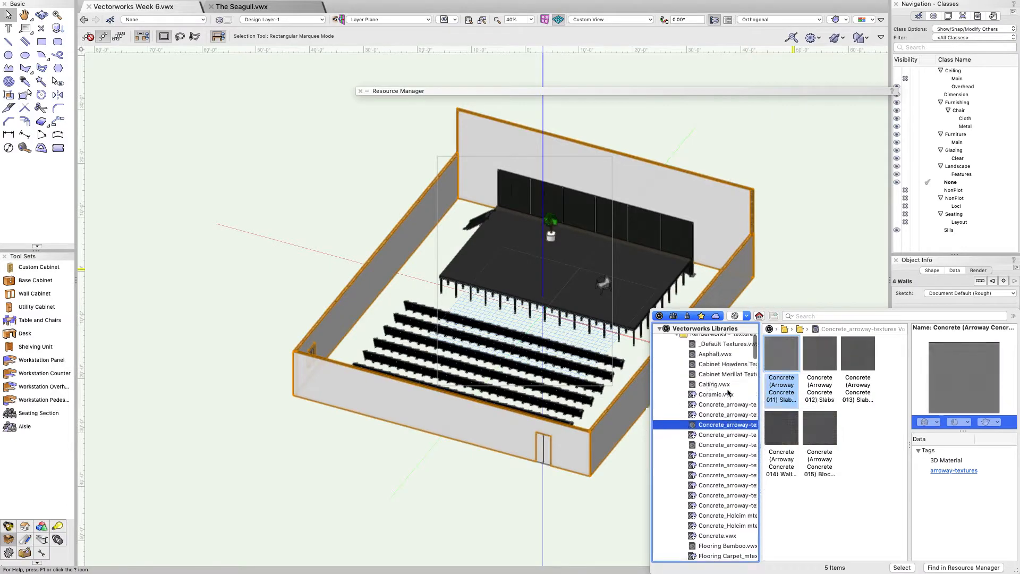
{"action": "left_click", "coordinate": [729, 392]}
{"action": "scroll", "coordinate": [728, 392], "scroll_direction": "down", "scroll_amount": 4}
{"action": "scroll", "coordinate": [839, 409], "scroll_direction": "down", "scroll_amount": 2}
{"action": "left_click", "coordinate": [856, 409]}
{"action": "scroll", "coordinate": [839, 420], "scroll_direction": "down", "scroll_amount": 2}
{"action": "scroll", "coordinate": [818, 433], "scroll_direction": "up", "scroll_amount": 2}
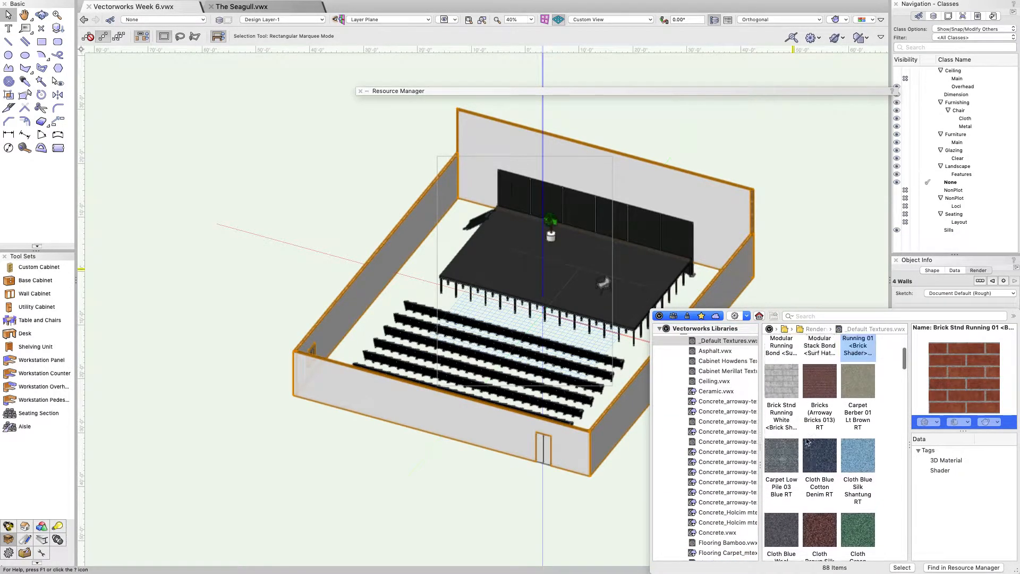
{"action": "left_click", "coordinate": [791, 411]}
{"action": "double_click", "coordinate": [792, 410]}
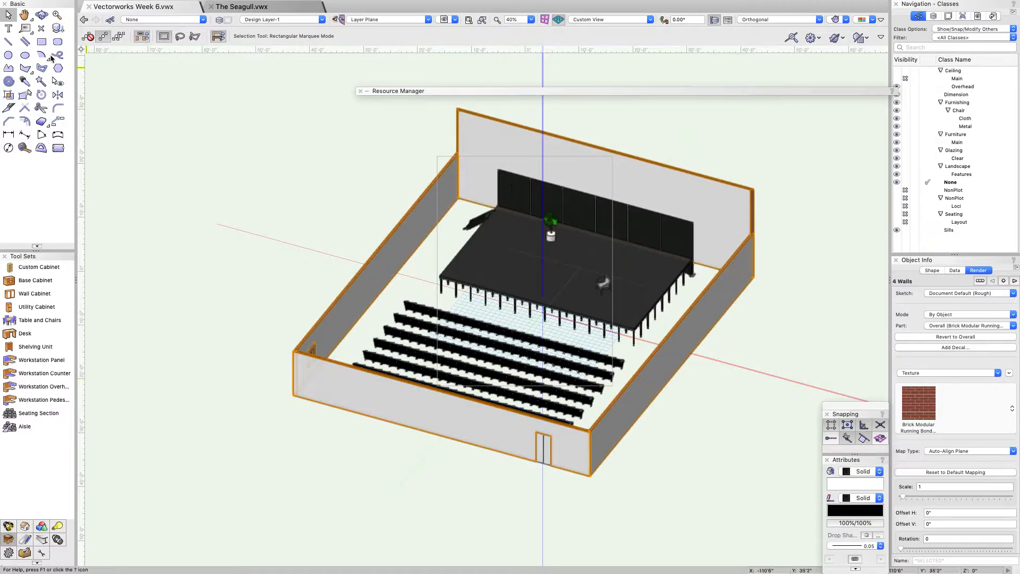
Apply the Brick Modular Running Bond texture to the left part of the four walls in place of the class texture.
{"action": "left_click", "coordinate": [41, 15]}
{"action": "left_click_drag", "start_coordinate": [350, 258], "coordinate": [447, 231]}
{"action": "scroll", "coordinate": [357, 301], "scroll_direction": "up", "scroll_amount": 5}
{"action": "scroll", "coordinate": [356, 302], "scroll_direction": "up", "scroll_amount": 2}
{"action": "scroll", "coordinate": [437, 286], "scroll_direction": "down", "scroll_amount": 8}
{"action": "scroll", "coordinate": [447, 232], "scroll_direction": "up", "scroll_amount": 1}
{"action": "left_click", "coordinate": [946, 327]}
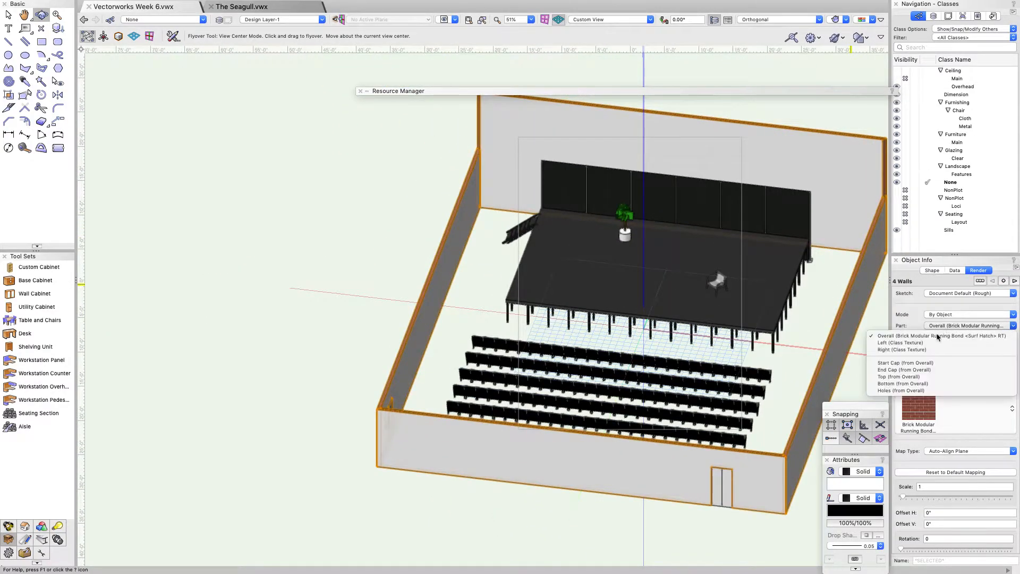
{"action": "left_click", "coordinate": [946, 343]}
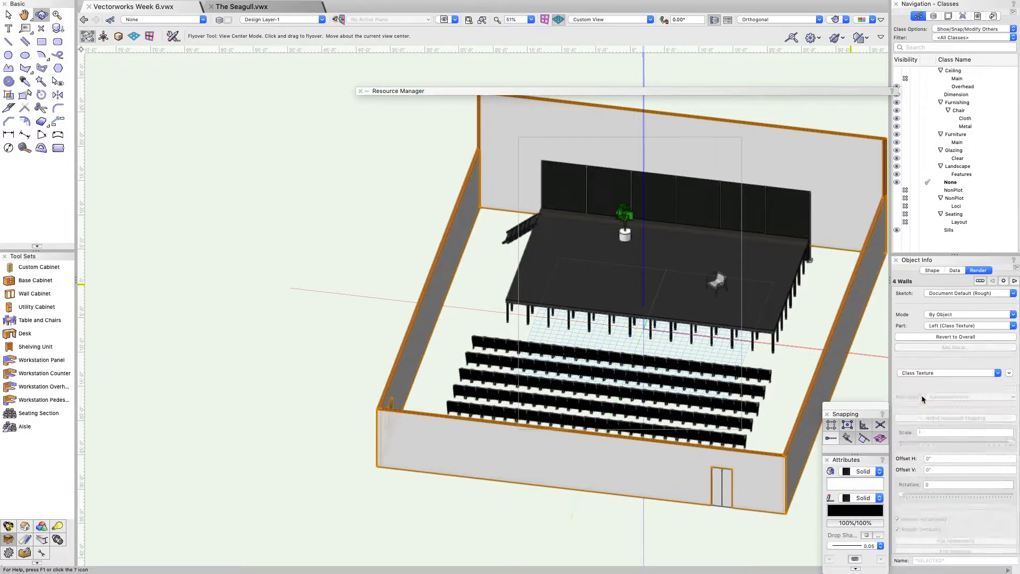
{"action": "left_click", "coordinate": [939, 371]}
{"action": "left_click", "coordinate": [930, 392]}
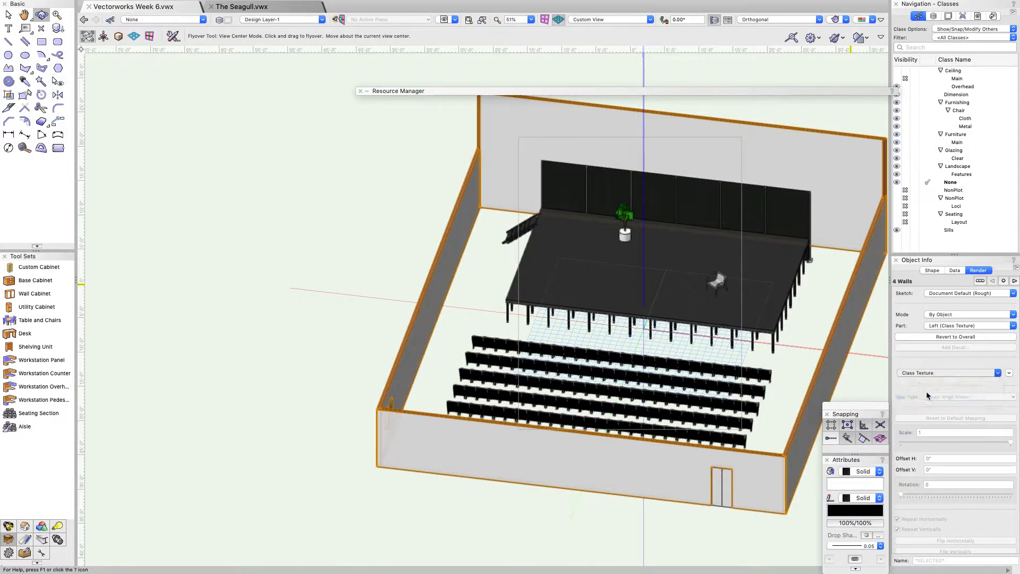
{"action": "left_click", "coordinate": [923, 401]}
{"action": "key", "text": "Escape"}
Apply the Brick Modular Running Bond texture to the right part of the four walls as well.
{"action": "left_click", "coordinate": [952, 326]}
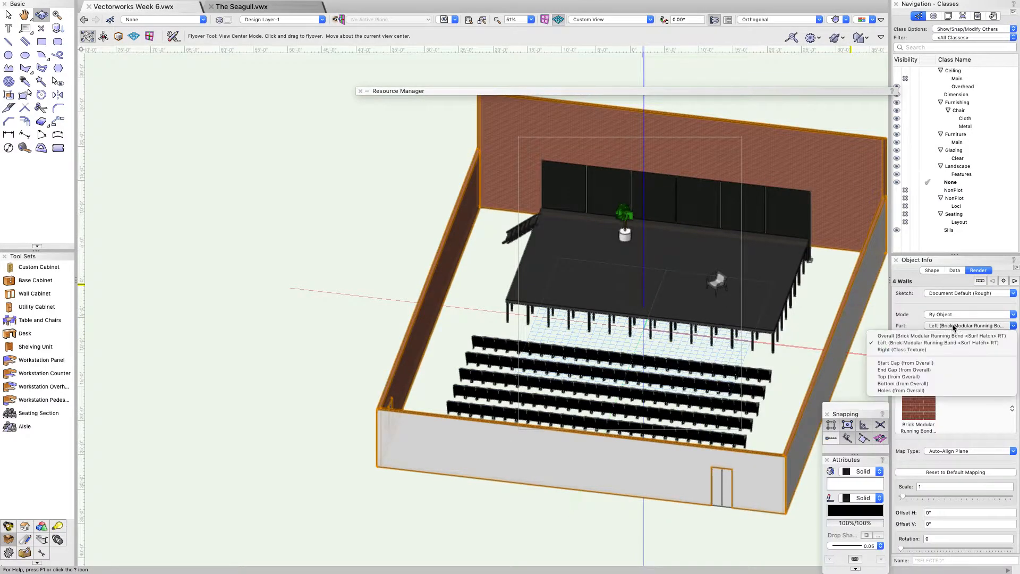
{"action": "left_click", "coordinate": [939, 349]}
{"action": "left_click", "coordinate": [937, 373]}
{"action": "left_click", "coordinate": [923, 392]}
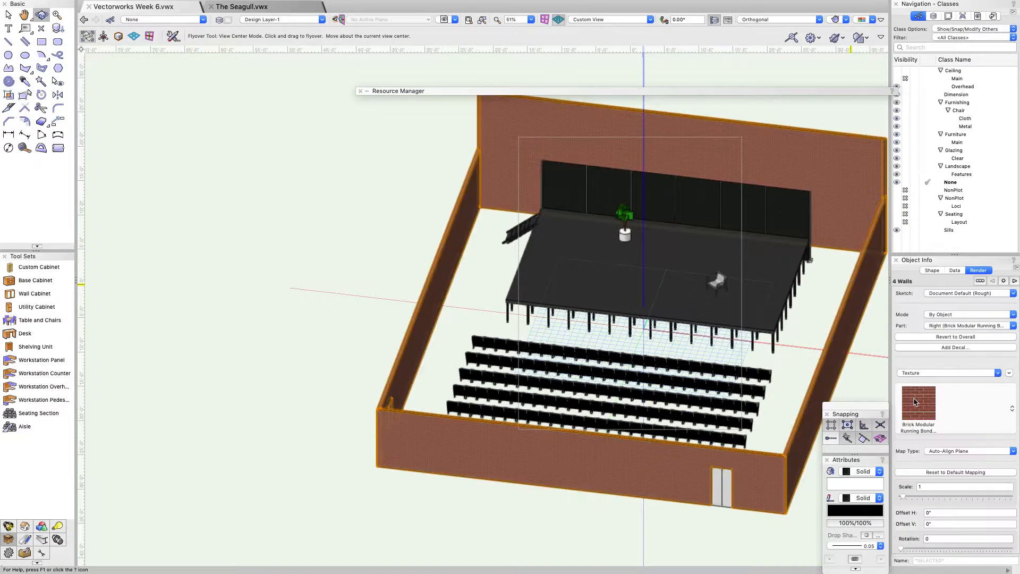
Create an unstyled floor slab in 2D Plan by picking the room's four walls as its boundary.
{"action": "left_click_drag", "start_coordinate": [345, 244], "coordinate": [548, 391]}
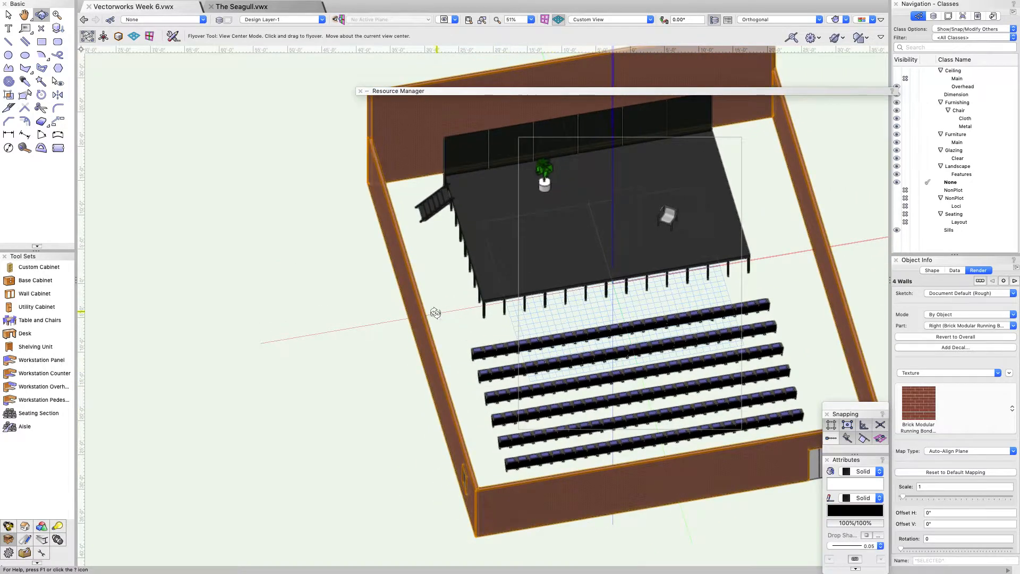
{"action": "scroll", "coordinate": [578, 305], "scroll_direction": "down", "scroll_amount": 3}
{"action": "left_click_drag", "start_coordinate": [579, 305], "coordinate": [508, 309]}
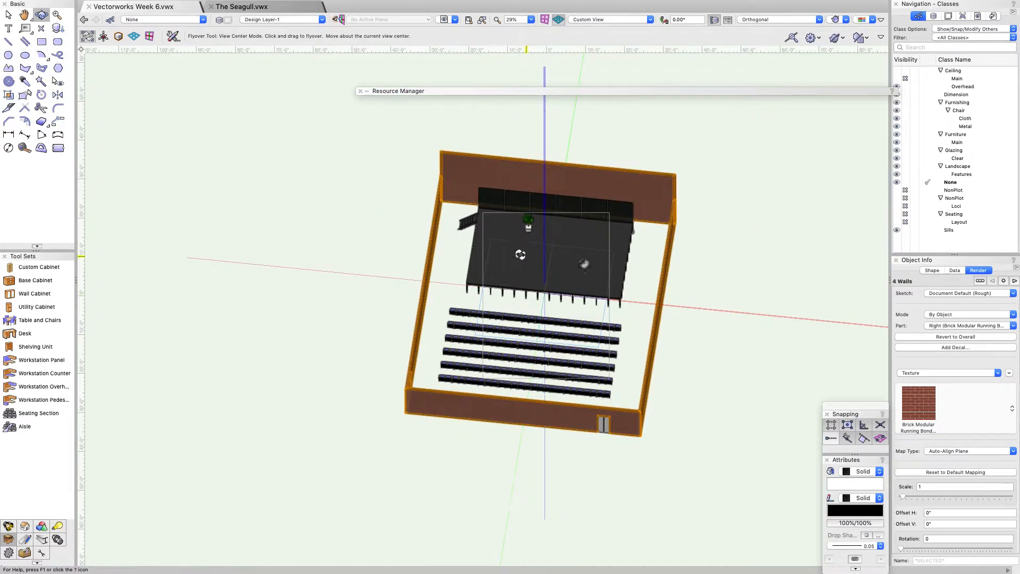
{"action": "left_click", "coordinate": [25, 526]}
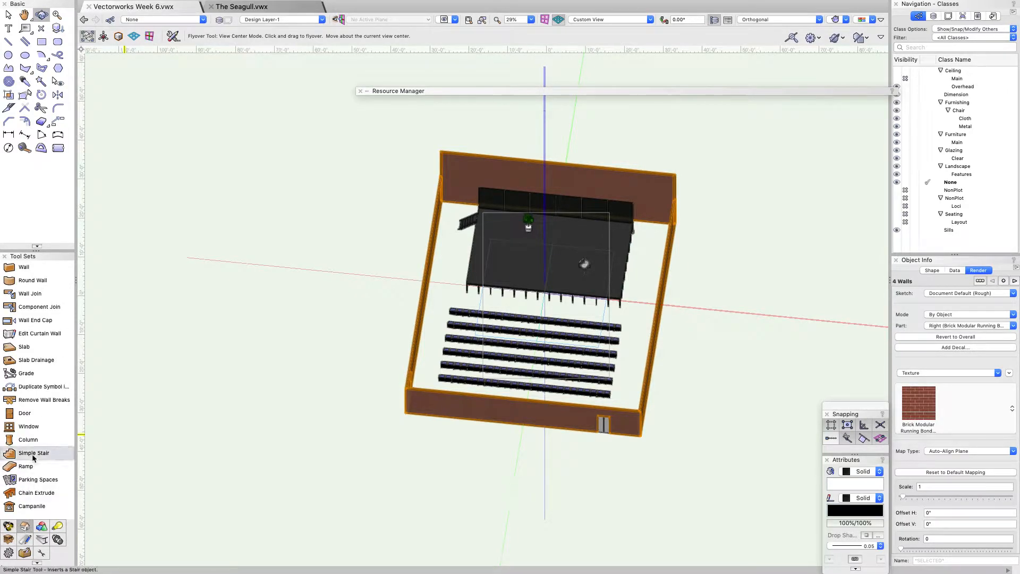
{"action": "scroll", "coordinate": [43, 422], "scroll_direction": "down", "scroll_amount": 1}
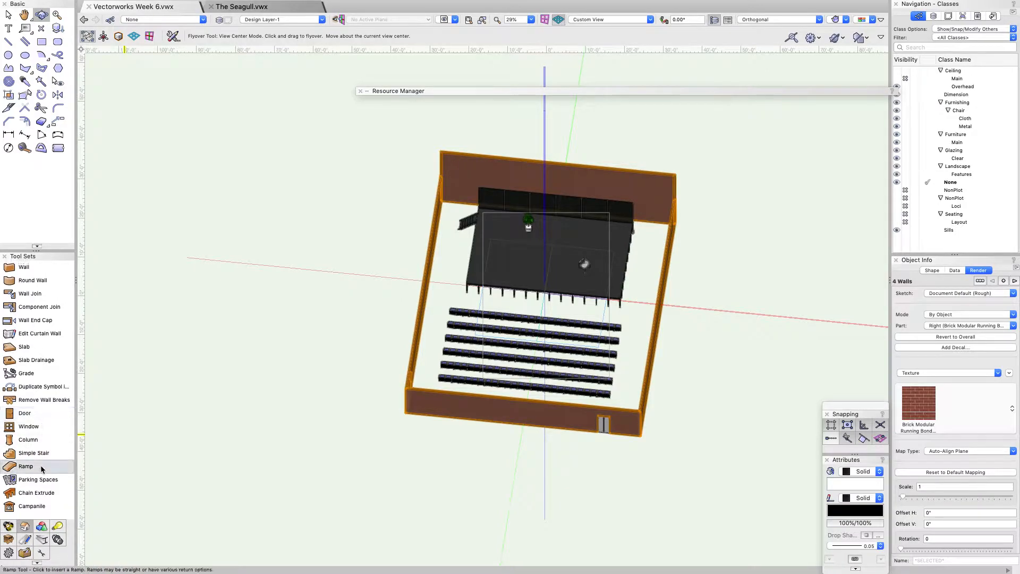
{"action": "left_click", "coordinate": [36, 351]}
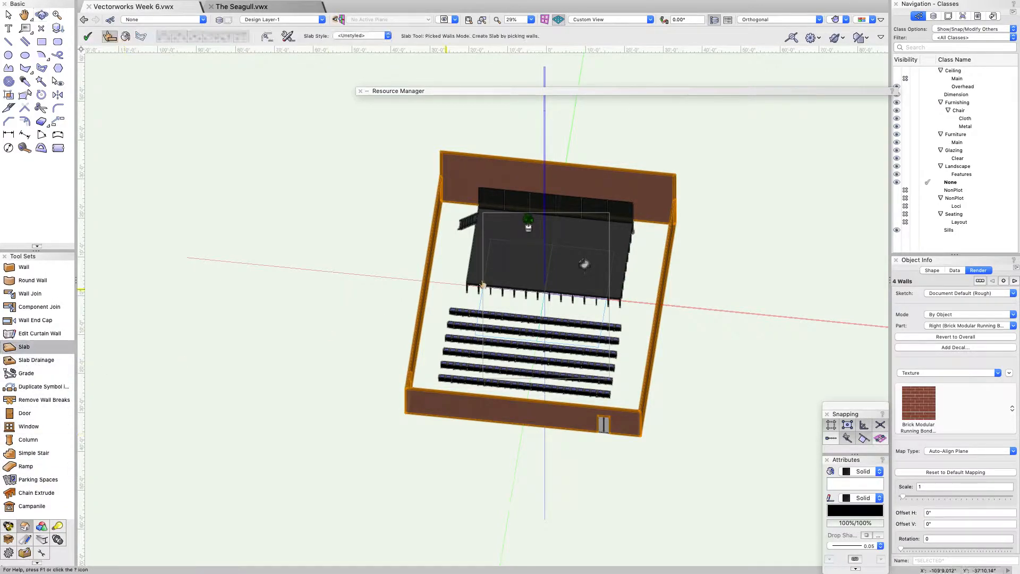
{"action": "left_click", "coordinate": [771, 21]}
{"action": "left_click", "coordinate": [772, 32]}
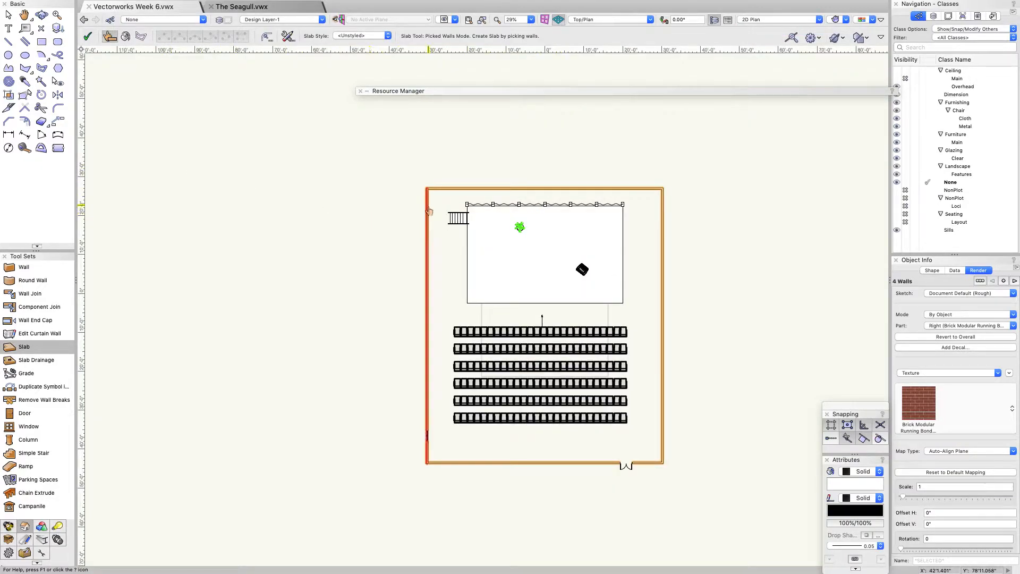
{"action": "left_click", "coordinate": [659, 245]}
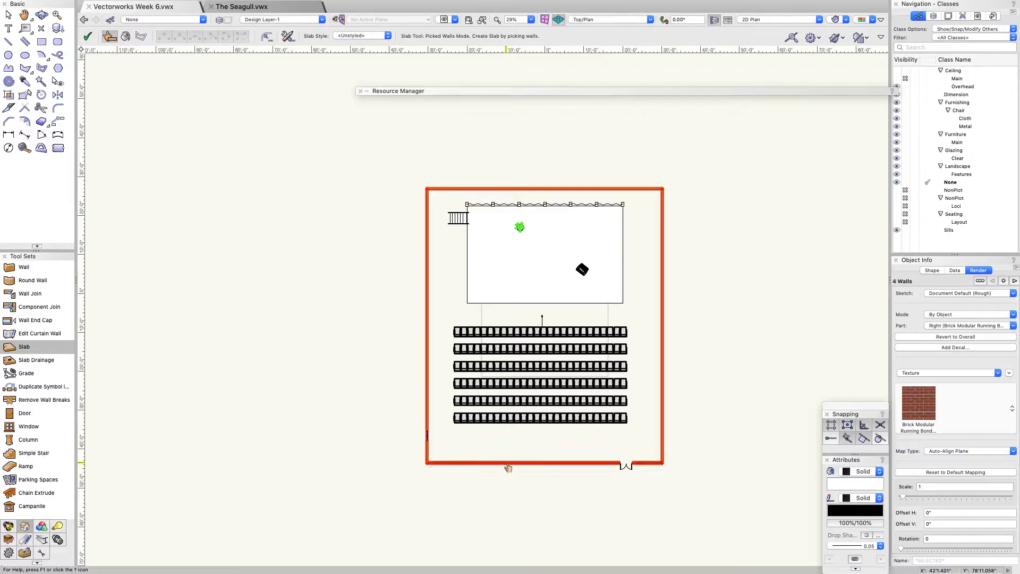
{"action": "left_click", "coordinate": [511, 447]}
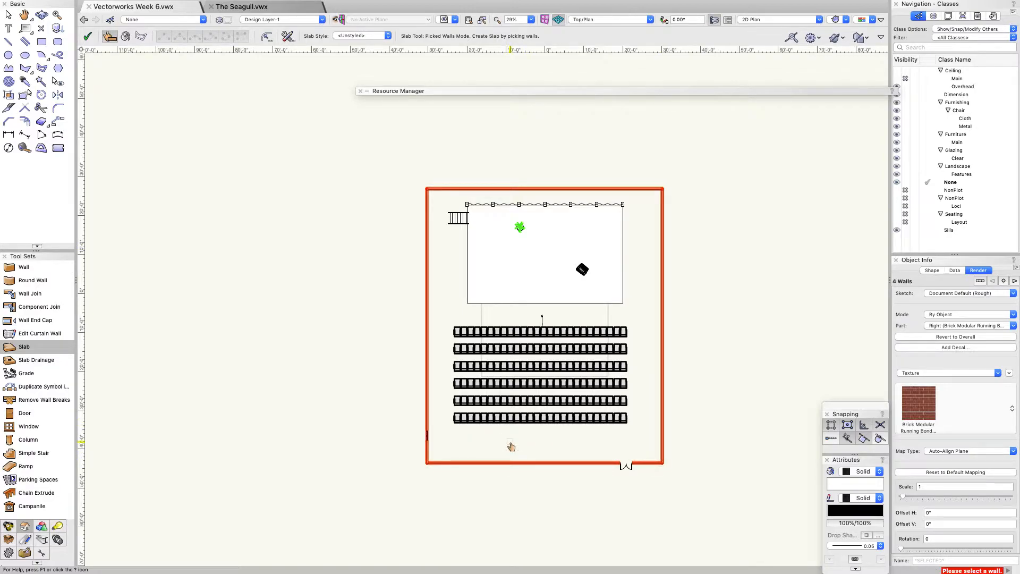
{"action": "left_click", "coordinate": [433, 336]}
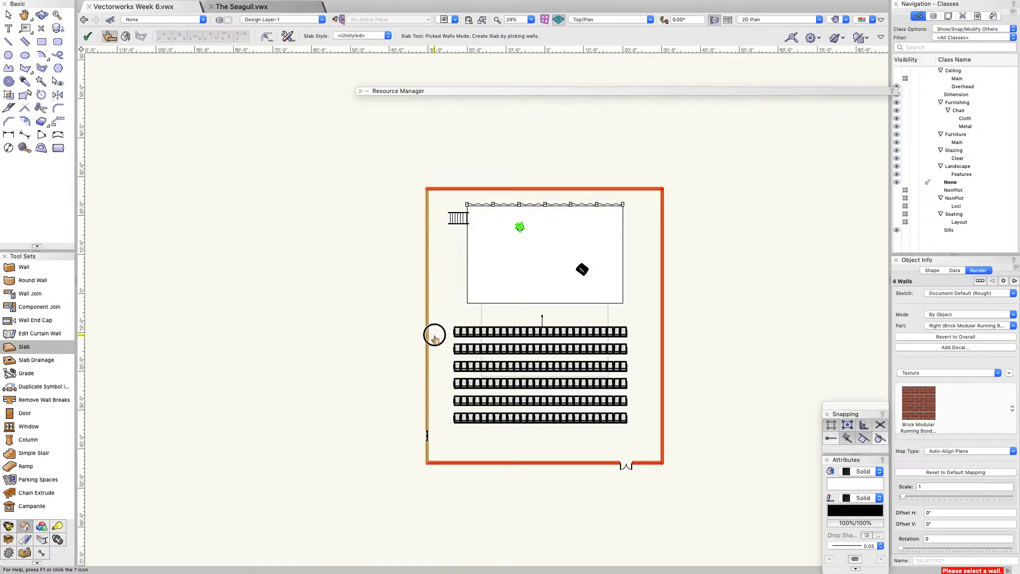
{"action": "left_click", "coordinate": [426, 234]}
{"action": "key", "text": "Return"}
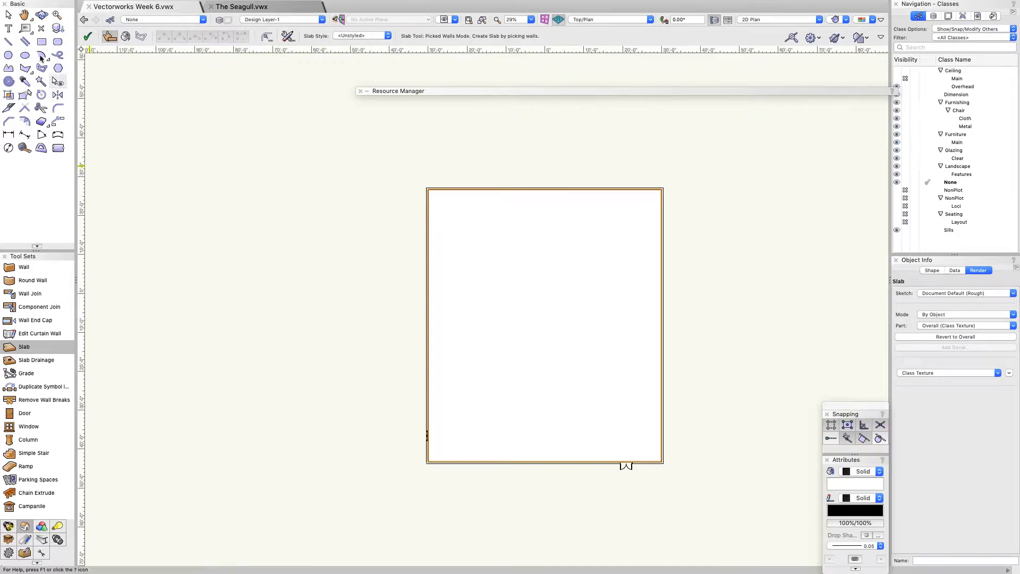
Check the new slab in 3D, return to 2D Plan, and send the slab behind the stage and seating.
{"action": "key", "text": "x"}
{"action": "scroll", "coordinate": [452, 327], "scroll_direction": "up", "scroll_amount": 3}
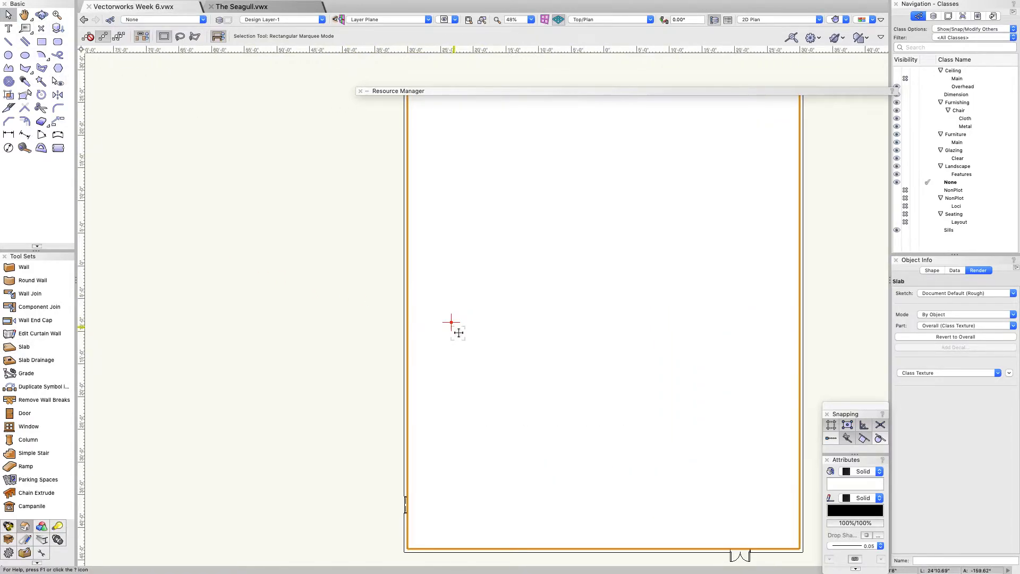
{"action": "scroll", "coordinate": [415, 330], "scroll_direction": "down", "scroll_amount": 3}
{"action": "left_click", "coordinate": [42, 15]}
{"action": "left_click_drag", "start_coordinate": [406, 266], "coordinate": [808, 209]}
{"action": "left_click", "coordinate": [773, 18]}
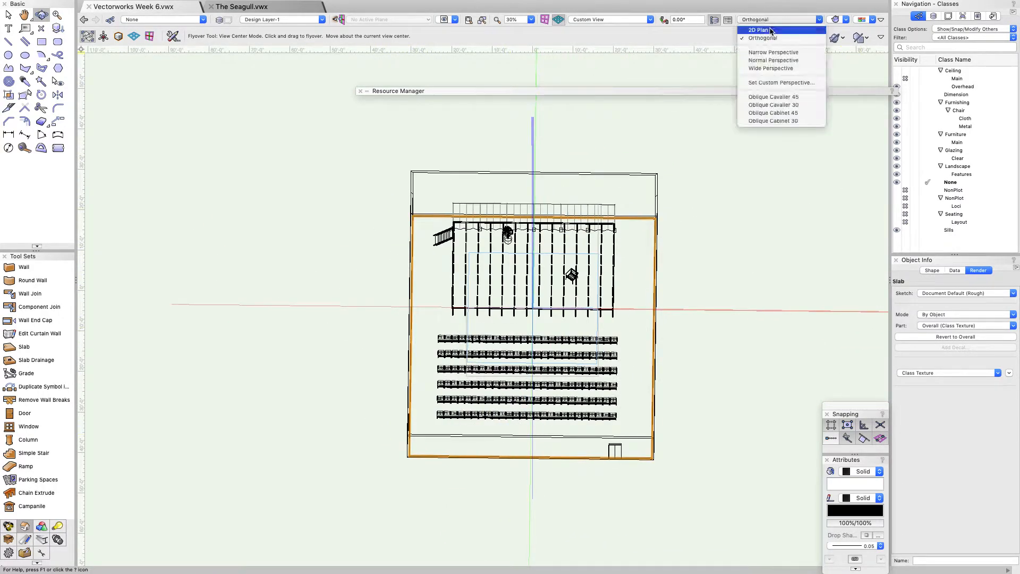
{"action": "left_click", "coordinate": [754, 31]}
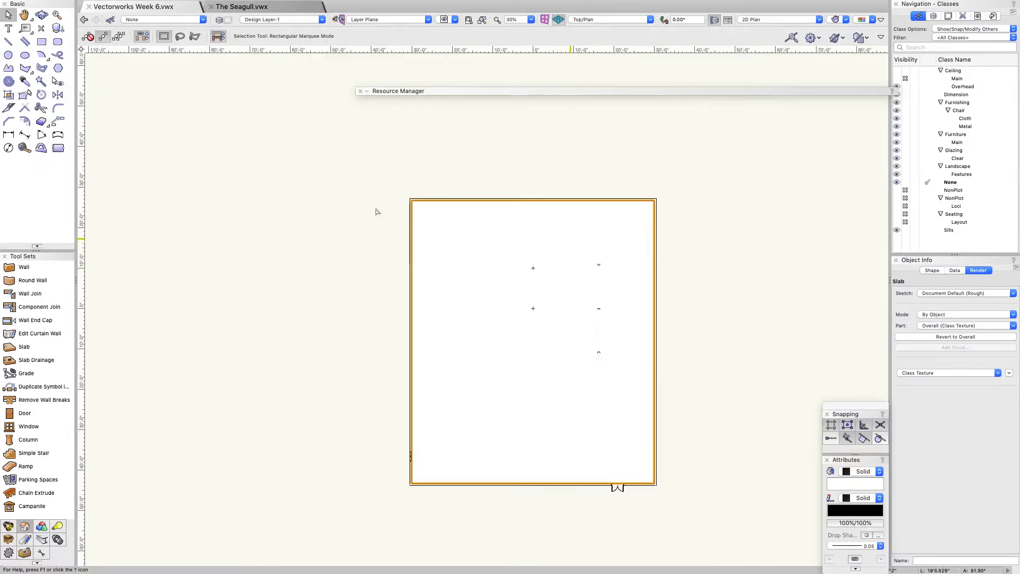
{"action": "right_click", "coordinate": [619, 237]}
{"action": "mouse_move", "coordinate": [755, 373]}
{"action": "left_click", "coordinate": [817, 394]}
{"action": "left_click", "coordinate": [680, 384]}
Tilt the room into a 3D view and change the wireframe display to a shaded render mode.
{"action": "left_click", "coordinate": [41, 14]}
{"action": "left_click_drag", "start_coordinate": [425, 297], "coordinate": [403, 213]}
{"action": "left_click_drag", "start_coordinate": [490, 317], "coordinate": [510, 314]}
{"action": "left_click", "coordinate": [836, 21]}
{"action": "left_click", "coordinate": [842, 106]}
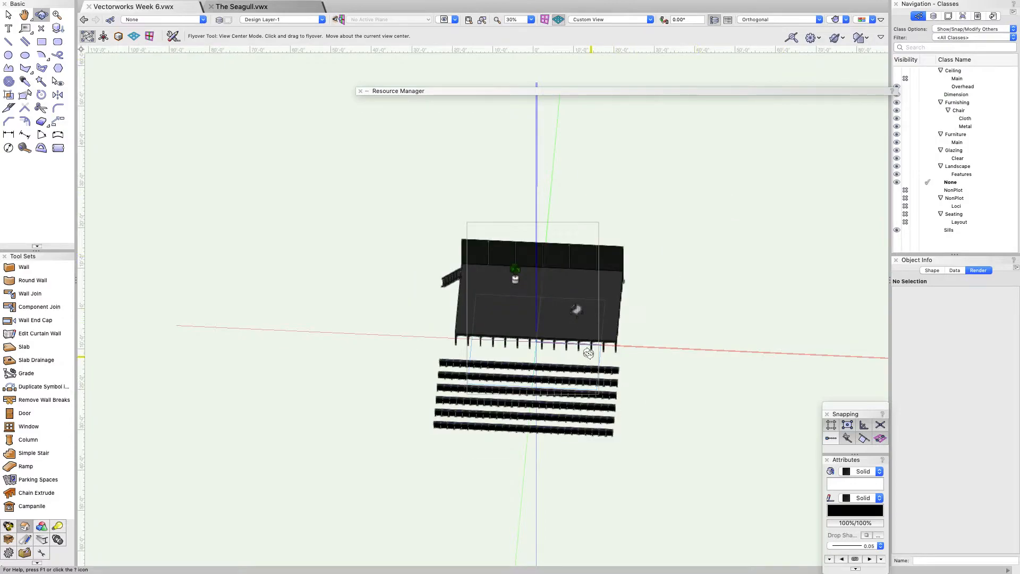
Select the floor slab and review which of its parts can take a texture, keeping Overall as the active part.
{"action": "key", "text": "x"}
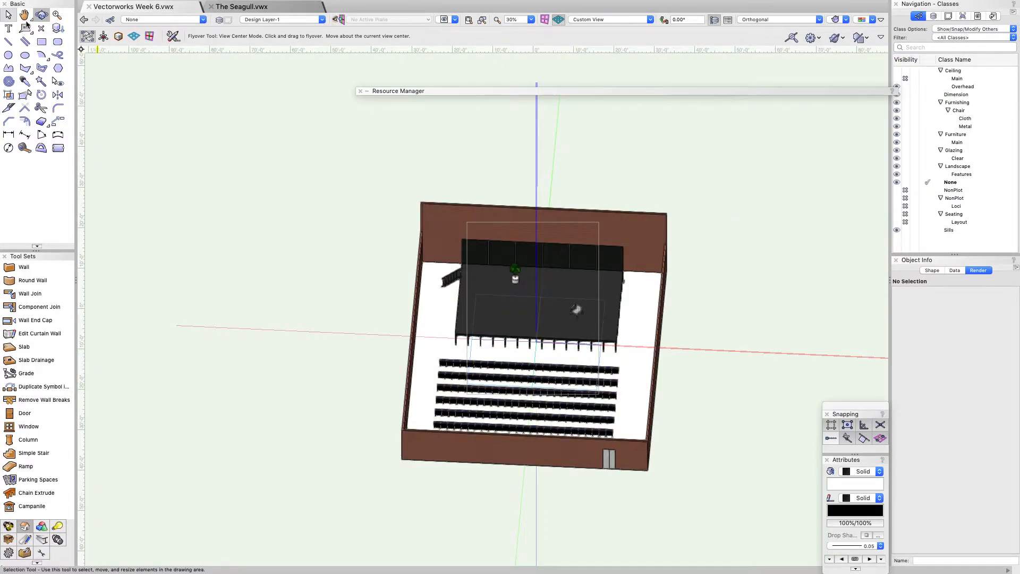
{"action": "left_click", "coordinate": [639, 323]}
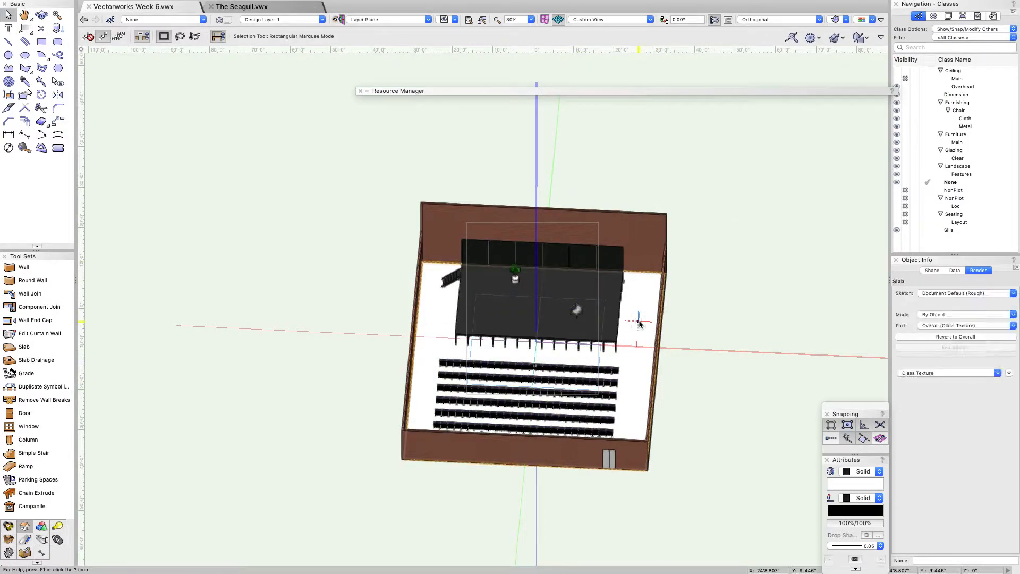
{"action": "left_click", "coordinate": [938, 329]}
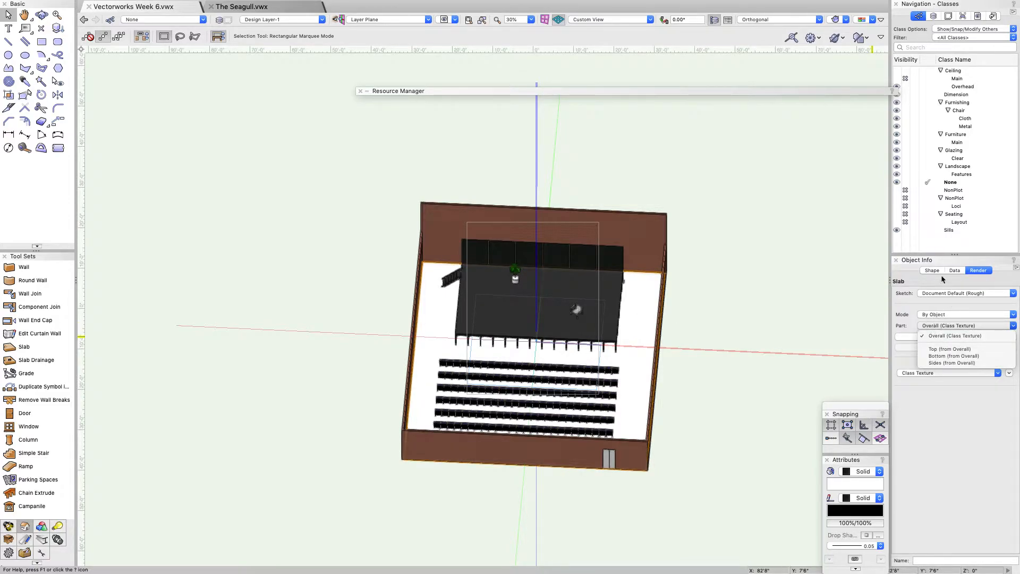
{"action": "left_click", "coordinate": [940, 325]}
{"action": "left_click", "coordinate": [934, 329]}
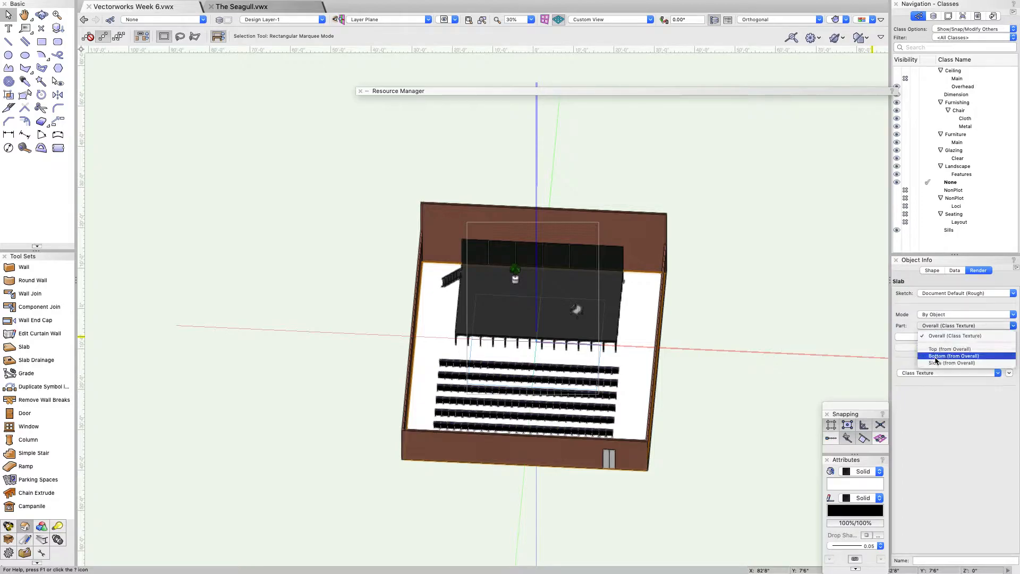
{"action": "left_click", "coordinate": [934, 334]}
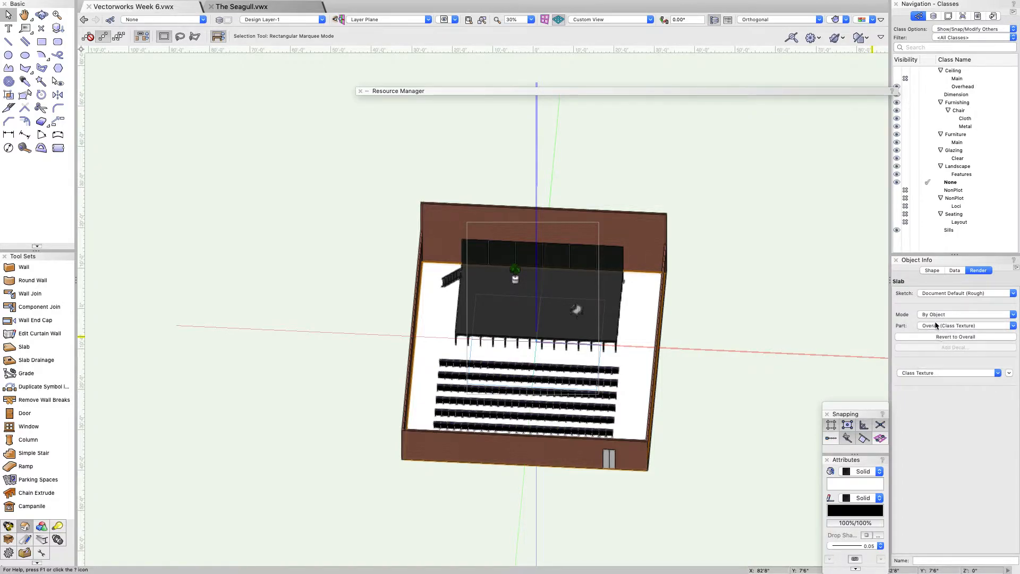
{"action": "left_click", "coordinate": [935, 324]}
{"action": "left_click", "coordinate": [895, 329]}
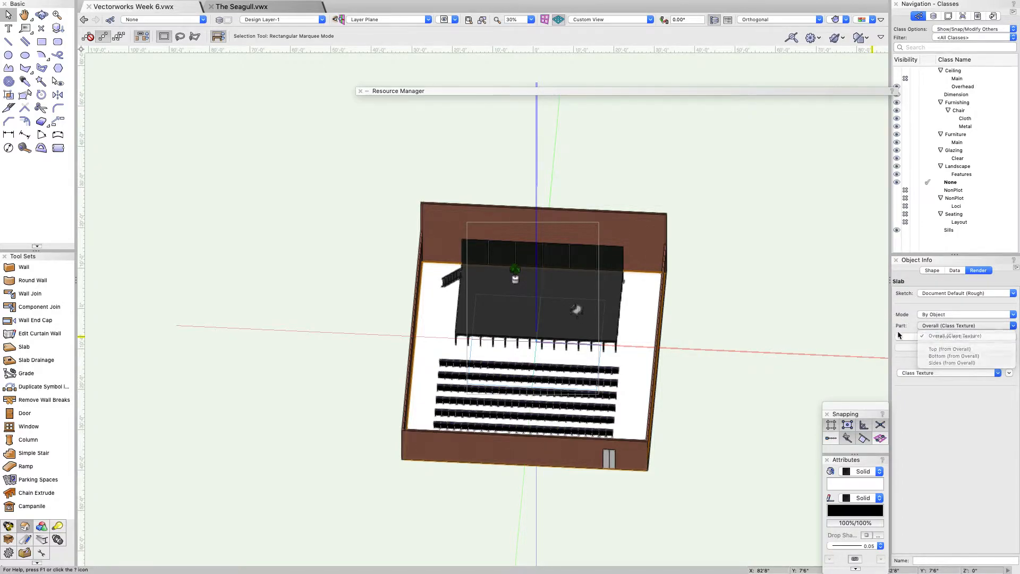
Texture the slab's overall part with a dark Floor (Arroway Wood Flooring) texture from the Vectorworks Libraries.
{"action": "left_click", "coordinate": [935, 373]}
{"action": "left_click", "coordinate": [930, 397]}
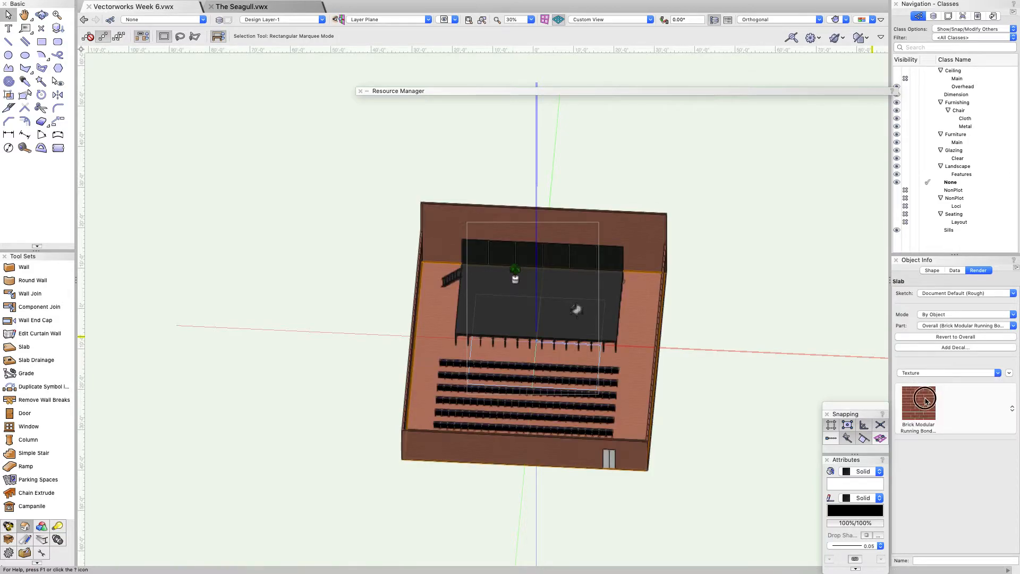
{"action": "left_click", "coordinate": [925, 401]}
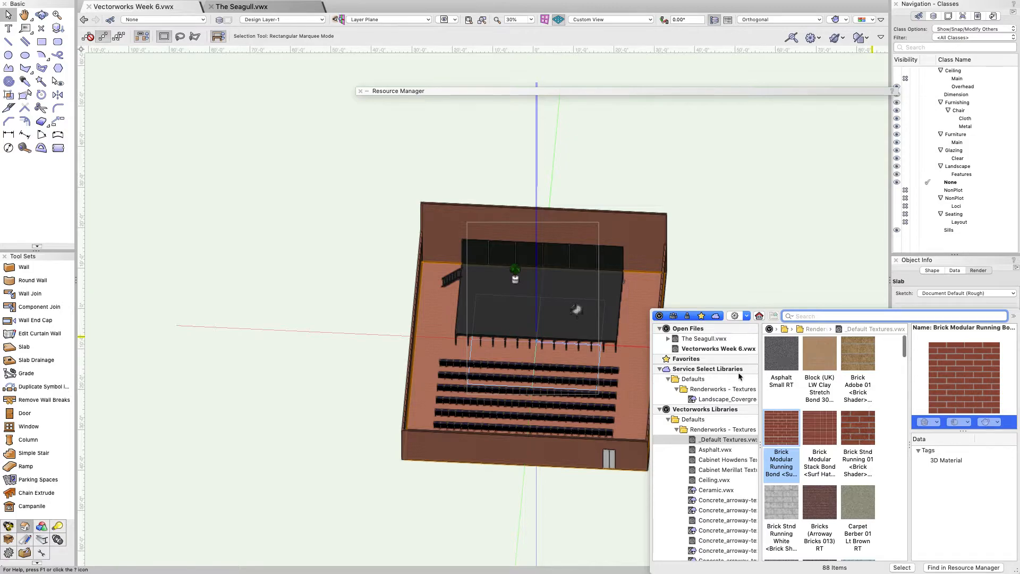
{"action": "scroll", "coordinate": [738, 375], "scroll_direction": "down", "scroll_amount": 10}
{"action": "left_click", "coordinate": [732, 390]}
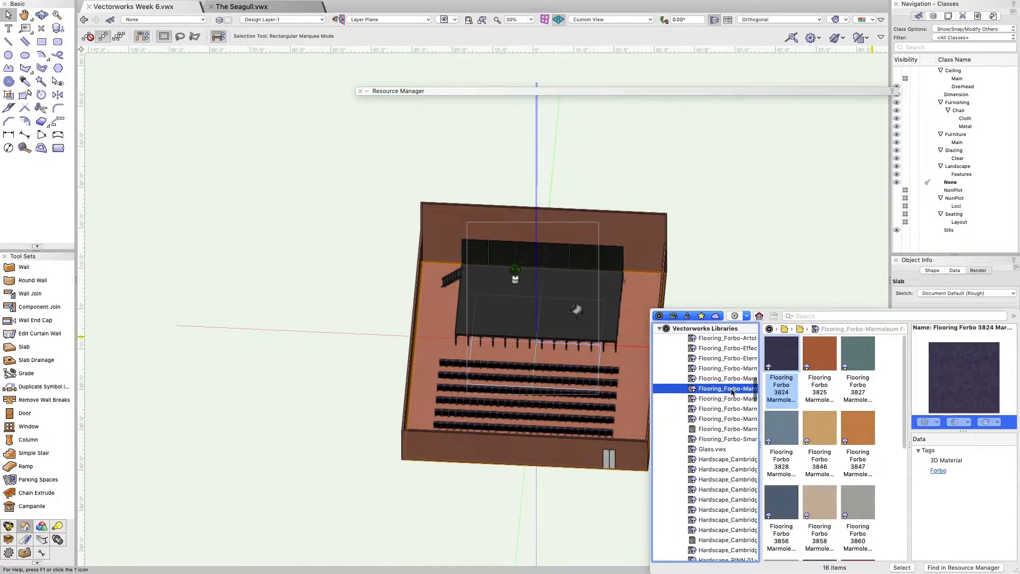
{"action": "key", "text": "Up"}
{"action": "key", "text": "Up"}
{"action": "key", "text": "Up"}
{"action": "key", "text": "Up"}
{"action": "key", "text": "Up"}
{"action": "key", "text": "Up"}
{"action": "key", "text": "Up"}
{"action": "key", "text": "Up"}
{"action": "double_click", "coordinate": [788, 430]}
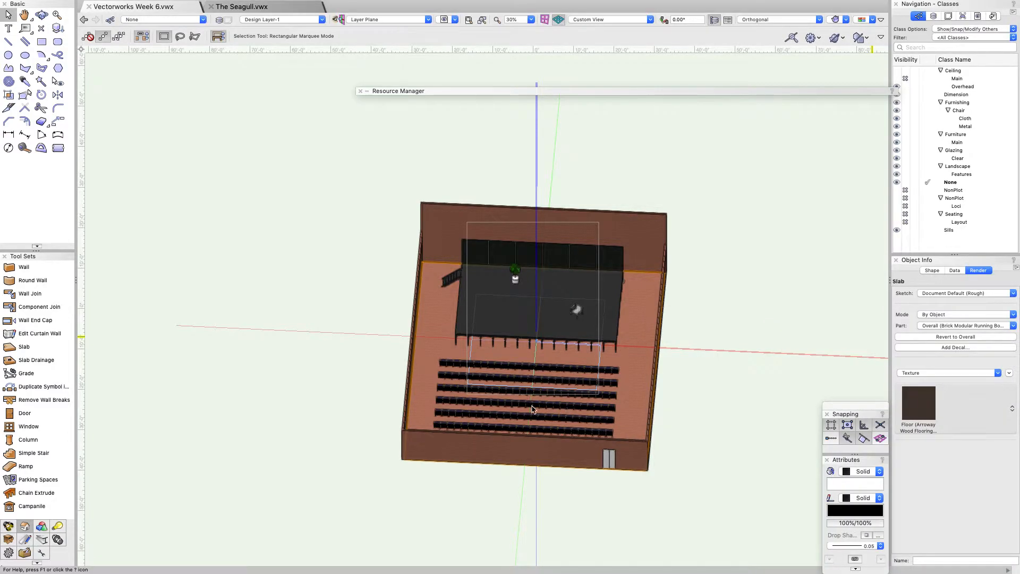
Examine the wood floor against the brick walls up close and from several 3D angles.
{"action": "left_click", "coordinate": [41, 15]}
{"action": "left_click_drag", "start_coordinate": [468, 302], "coordinate": [573, 368]}
{"action": "scroll", "coordinate": [536, 367], "scroll_direction": "up", "scroll_amount": 5}
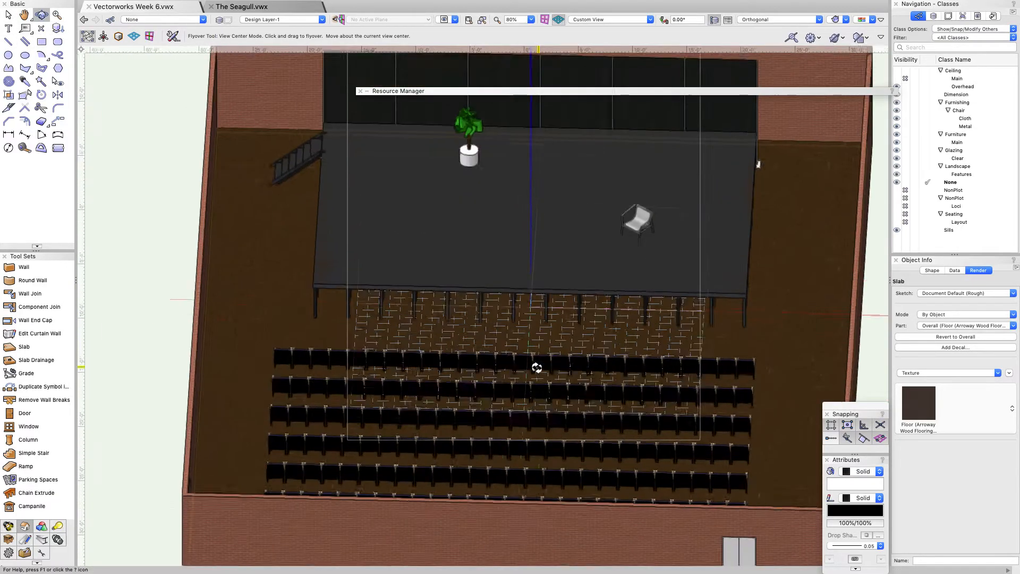
{"action": "left_click", "coordinate": [619, 358]}
{"action": "left_click_drag", "start_coordinate": [394, 322], "coordinate": [511, 254]}
{"action": "scroll", "coordinate": [533, 223], "scroll_direction": "down", "scroll_amount": 3}
{"action": "left_click_drag", "start_coordinate": [712, 320], "coordinate": [404, 226]}
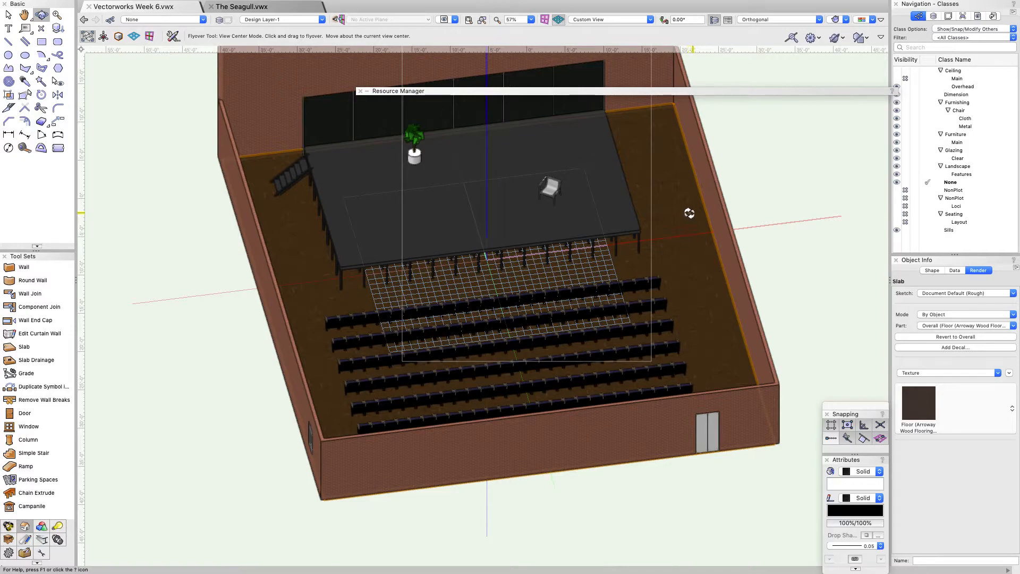
In 2D Plan, draw a rectangle about 26'6" by 8'9" in the empty area beside the room, next to the stage.
{"action": "left_click", "coordinate": [764, 19]}
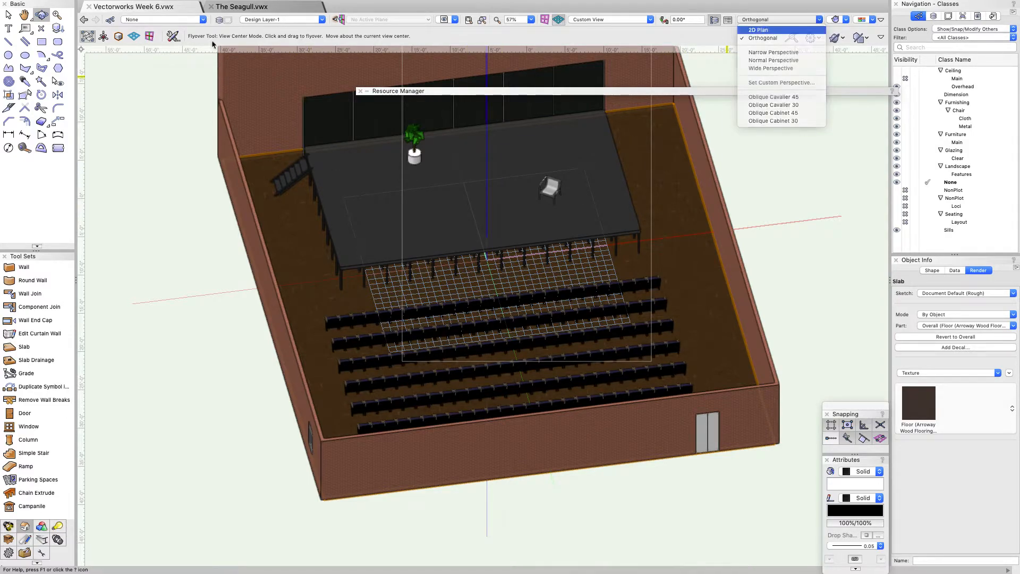
{"action": "left_click", "coordinate": [765, 30]}
{"action": "scroll", "coordinate": [276, 144], "scroll_direction": "down", "scroll_amount": 8}
{"action": "scroll", "coordinate": [237, 143], "scroll_direction": "up", "scroll_amount": 4}
{"action": "left_click", "coordinate": [230, 141]}
{"action": "left_click", "coordinate": [309, 141]}
{"action": "left_click", "coordinate": [310, 168]}
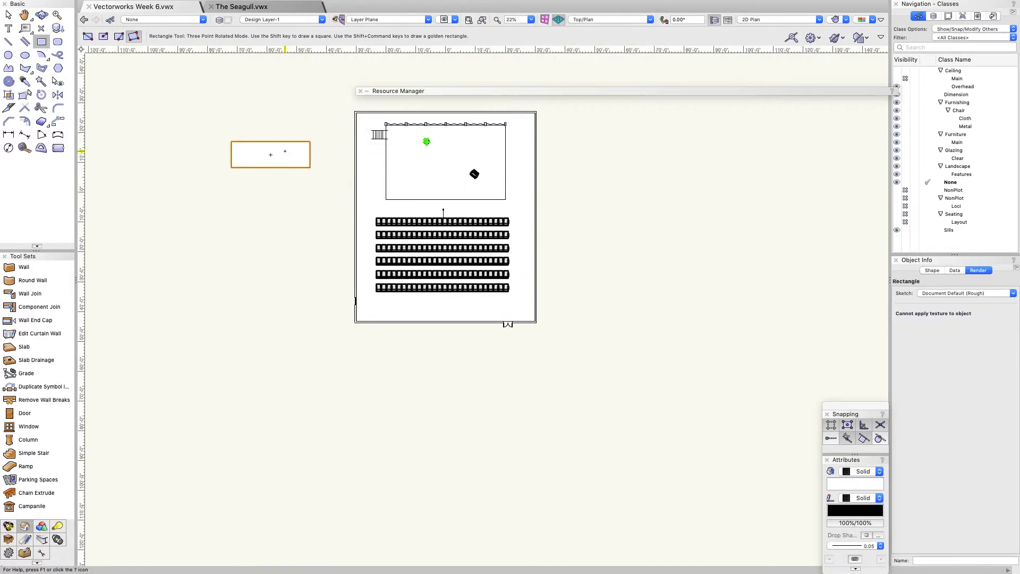
Extrude the new rectangle 5 feet and tilt the model into a 3D view of the box.
{"action": "key", "text": "super+e"}
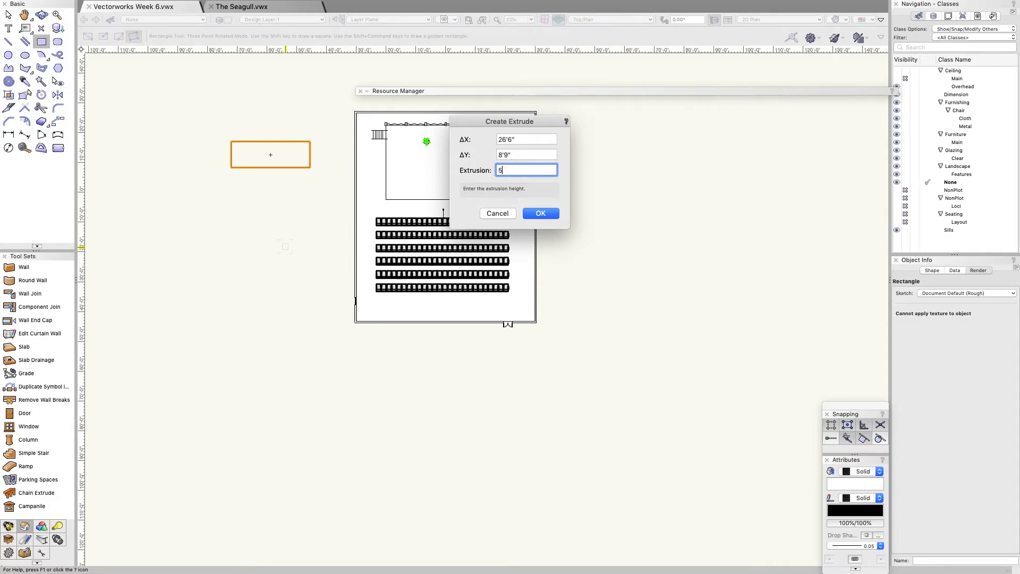
{"action": "key", "text": "Return"}
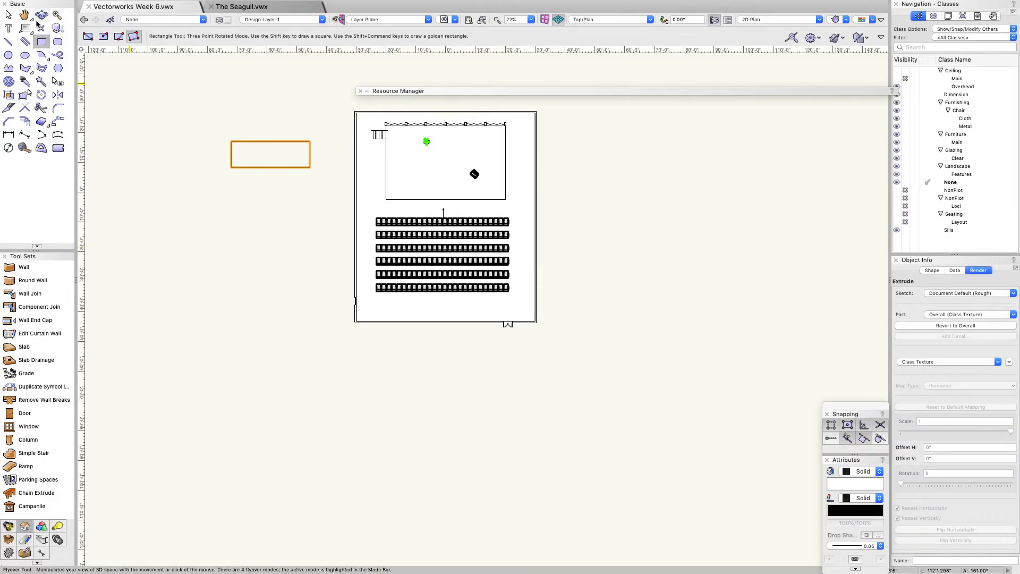
{"action": "left_click_drag", "start_coordinate": [248, 210], "coordinate": [235, 305]}
{"action": "scroll", "coordinate": [235, 305], "scroll_direction": "up", "scroll_amount": 2}
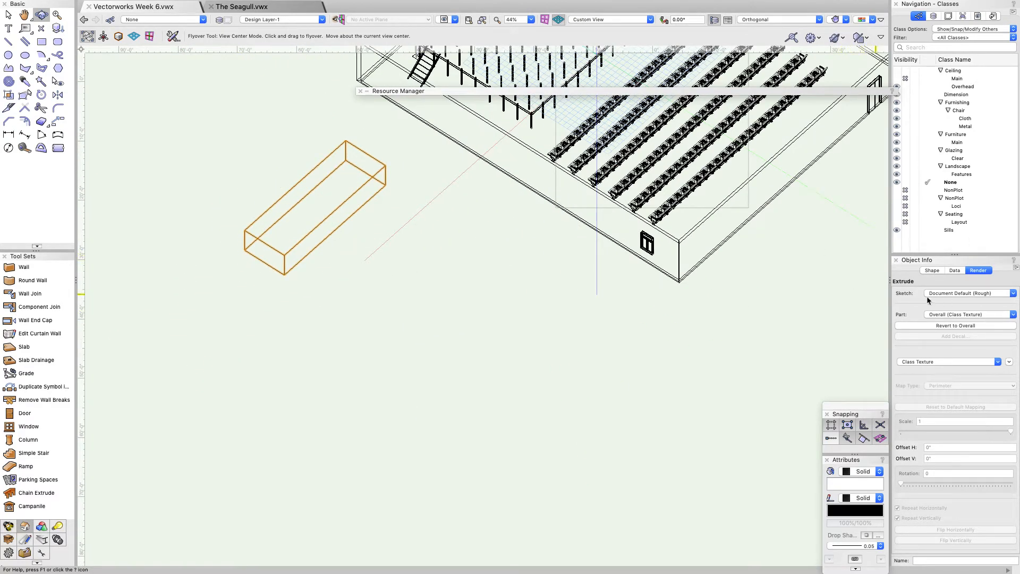
Apply the red Flooring Forbo 0168C Marmoleum texture to the whole extruded box.
{"action": "left_click", "coordinate": [933, 361]}
{"action": "left_click", "coordinate": [930, 386]}
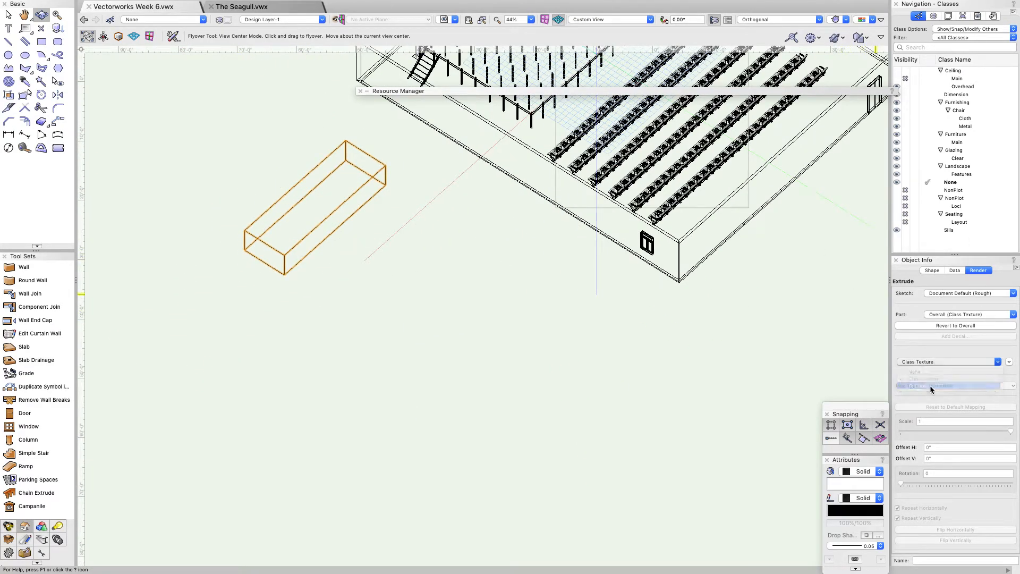
{"action": "left_click", "coordinate": [913, 396]}
{"action": "scroll", "coordinate": [701, 385], "scroll_direction": "down", "scroll_amount": 3}
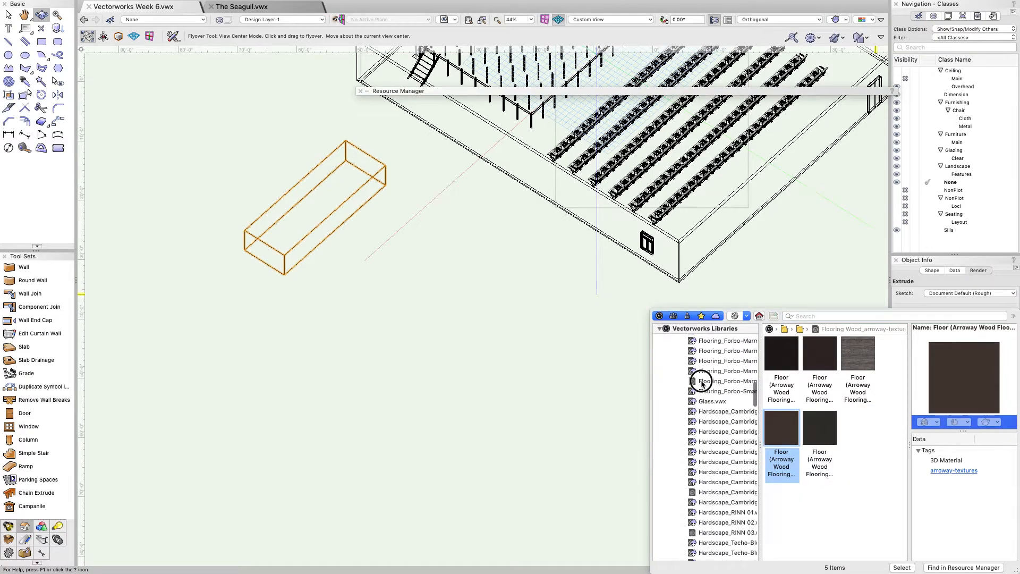
{"action": "left_click", "coordinate": [706, 380]}
{"action": "left_click", "coordinate": [818, 425]}
{"action": "left_click", "coordinate": [781, 427]}
{"action": "double_click", "coordinate": [781, 427]}
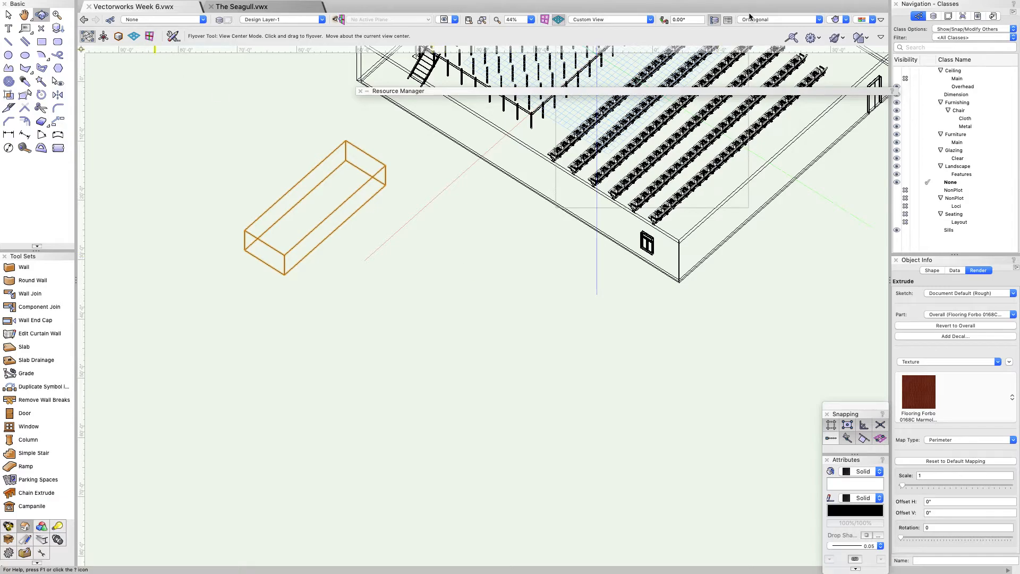
Set the render mode to OpenGL and inspect the textured box from several angles.
{"action": "left_click", "coordinate": [794, 21]}
{"action": "left_click", "coordinate": [830, 19]}
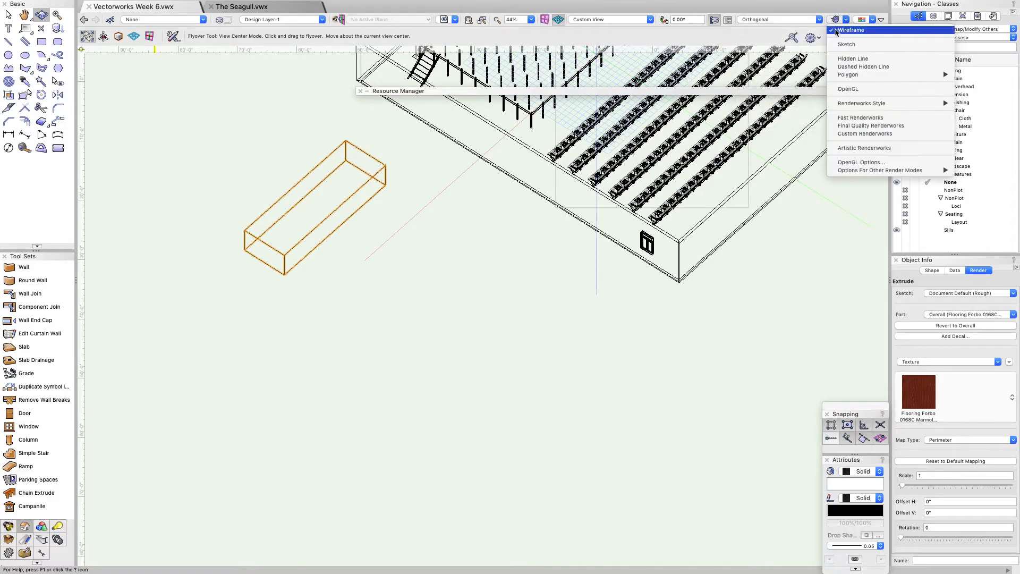
{"action": "left_click", "coordinate": [850, 89]}
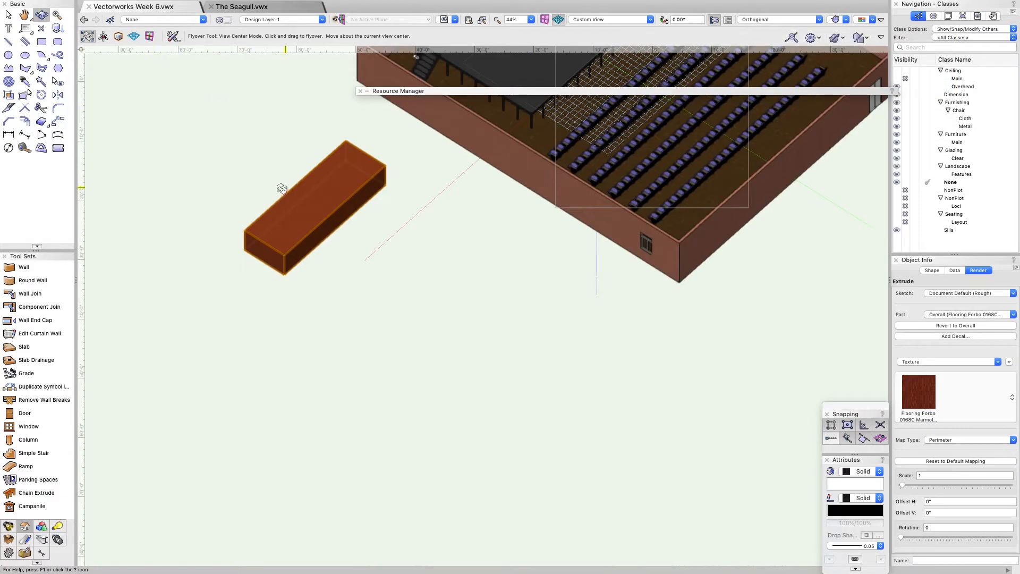
{"action": "left_click_drag", "start_coordinate": [213, 210], "coordinate": [326, 225]}
{"action": "scroll", "coordinate": [461, 261], "scroll_direction": "up", "scroll_amount": 5}
{"action": "scroll", "coordinate": [461, 261], "scroll_direction": "down", "scroll_amount": 5}
{"action": "scroll", "coordinate": [325, 226], "scroll_direction": "down", "scroll_amount": 5}
{"action": "left_click_drag", "start_coordinate": [250, 217], "coordinate": [341, 227]}
{"action": "scroll", "coordinate": [341, 227], "scroll_direction": "up", "scroll_amount": 3}
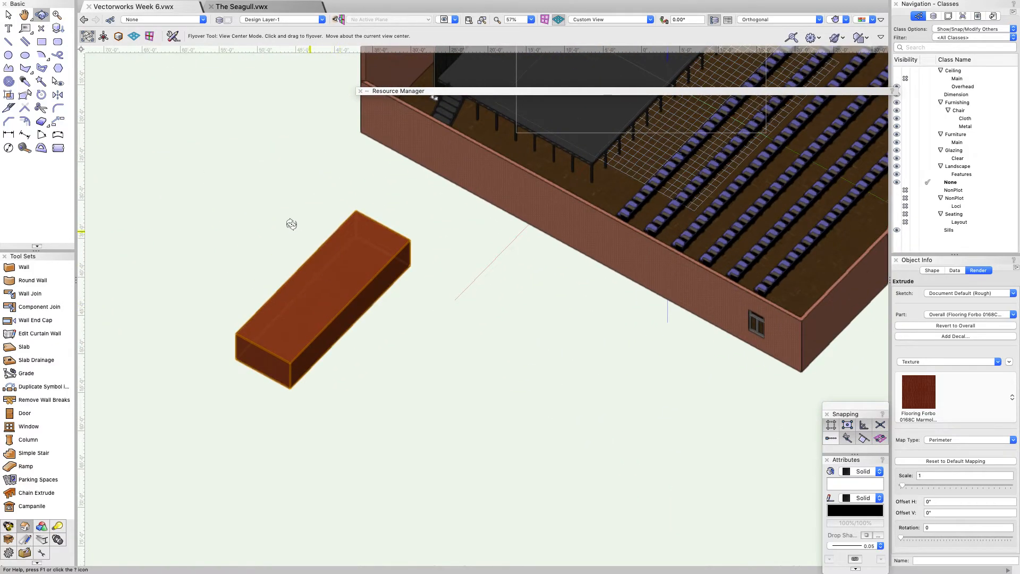
Delete the red textured box beside the room.
{"action": "scroll", "coordinate": [292, 225], "scroll_direction": "down", "scroll_amount": 4}
{"action": "scroll", "coordinate": [292, 222], "scroll_direction": "down", "scroll_amount": 3}
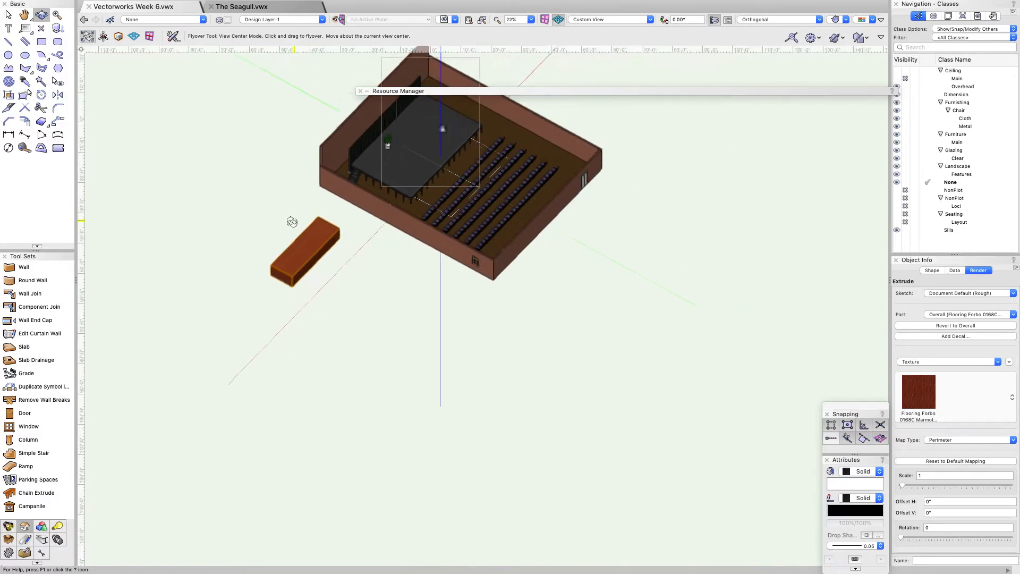
{"action": "left_click", "coordinate": [9, 15]}
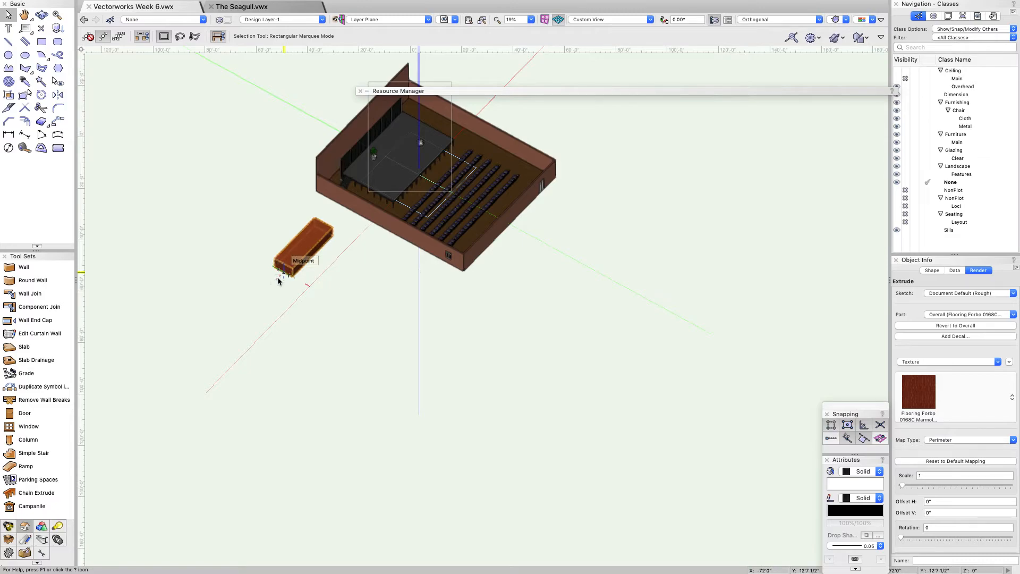
{"action": "key", "text": "Delete"}
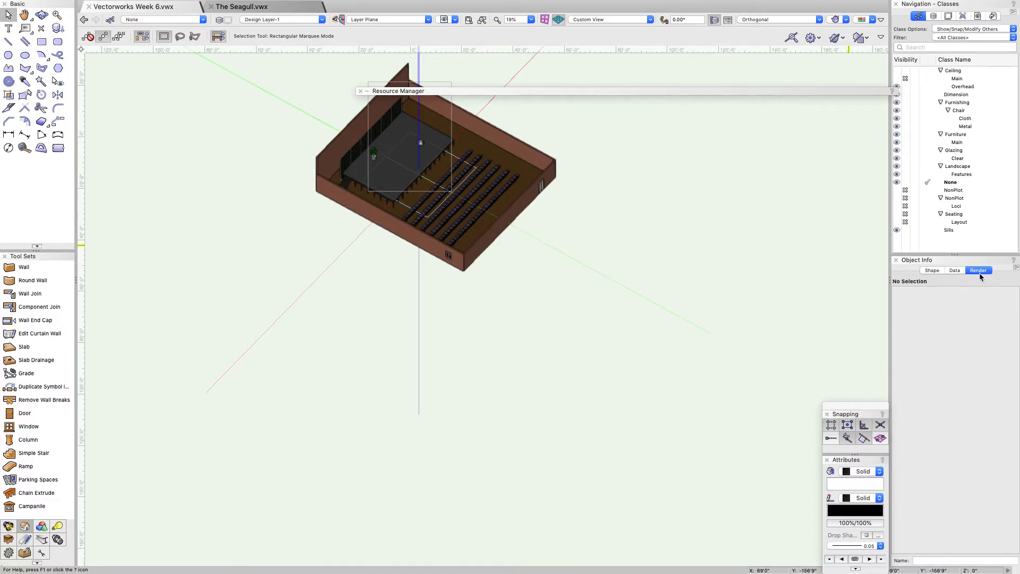
Show the Shape properties in Object Info and orbit the theatre to face the stage from the audience side.
{"action": "left_click", "coordinate": [948, 271]}
{"action": "left_click", "coordinate": [939, 271]}
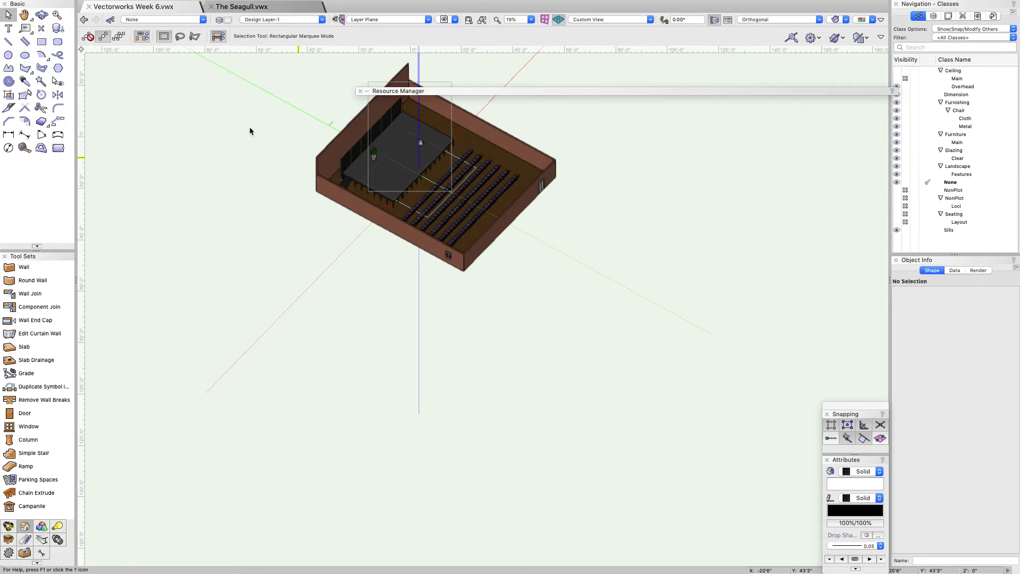
{"action": "left_click", "coordinate": [41, 15]}
{"action": "left_click_drag", "start_coordinate": [558, 200], "coordinate": [413, 227]}
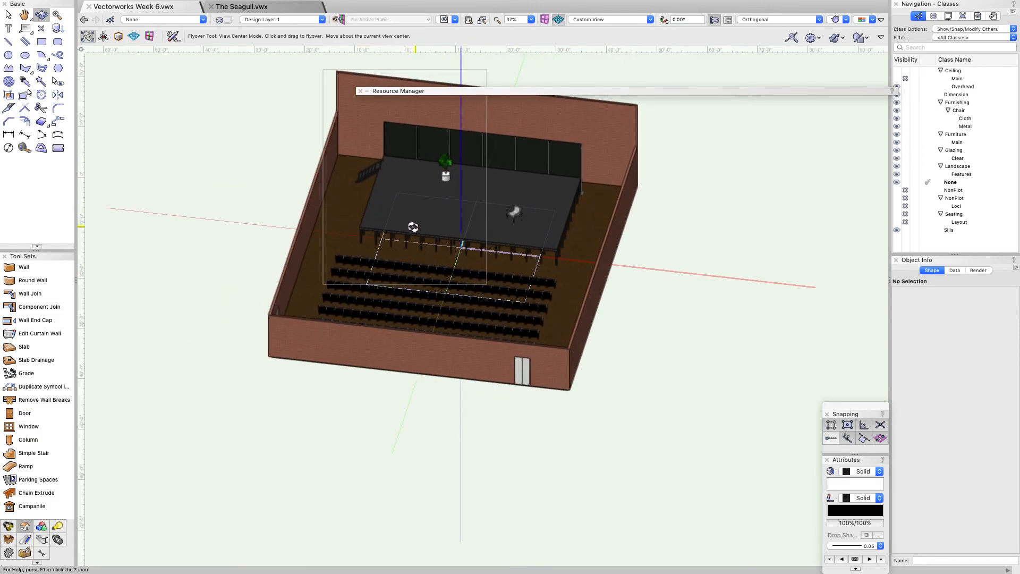